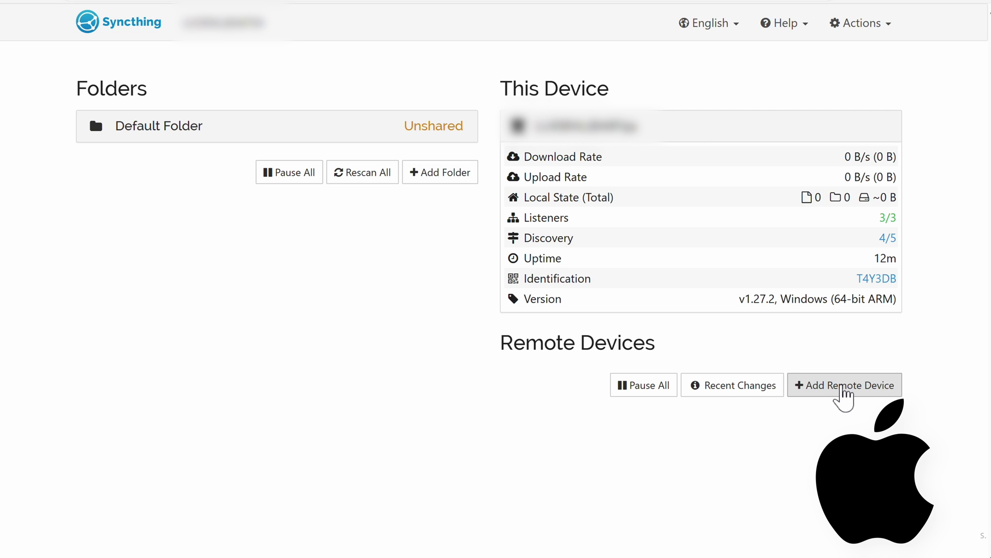
Step: Open a blank Add Device form on the Mac and display the PC's device ID and QR code
click(813, 394)
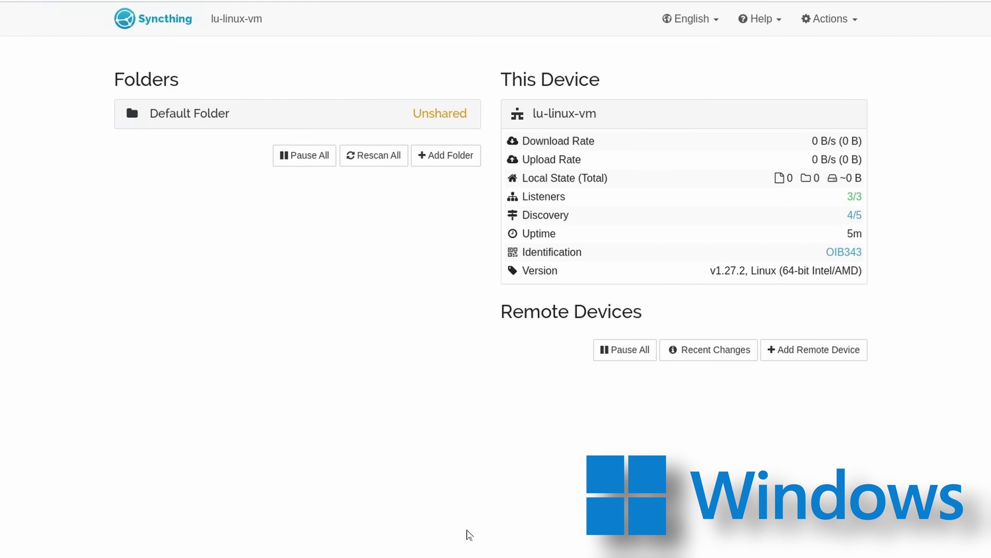
click(829, 20)
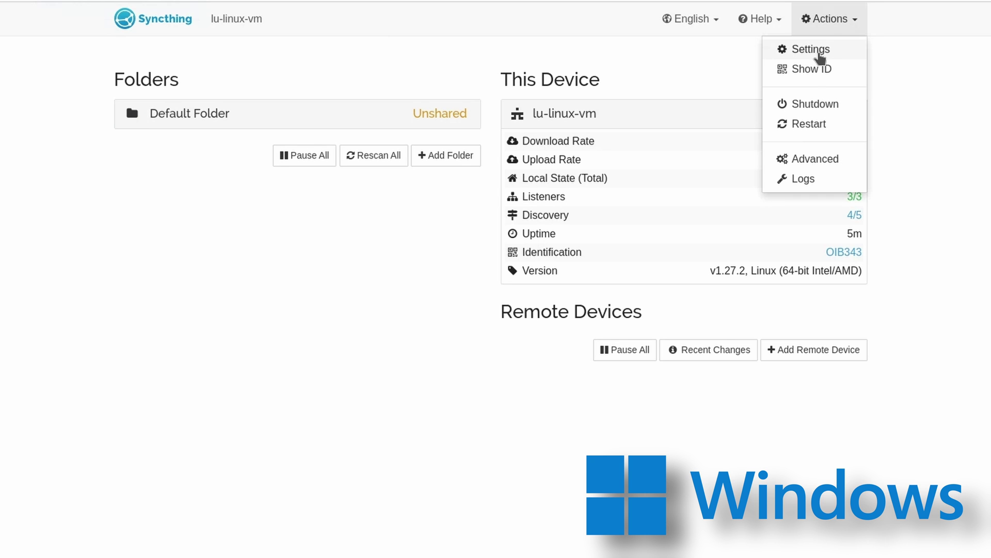
click(811, 75)
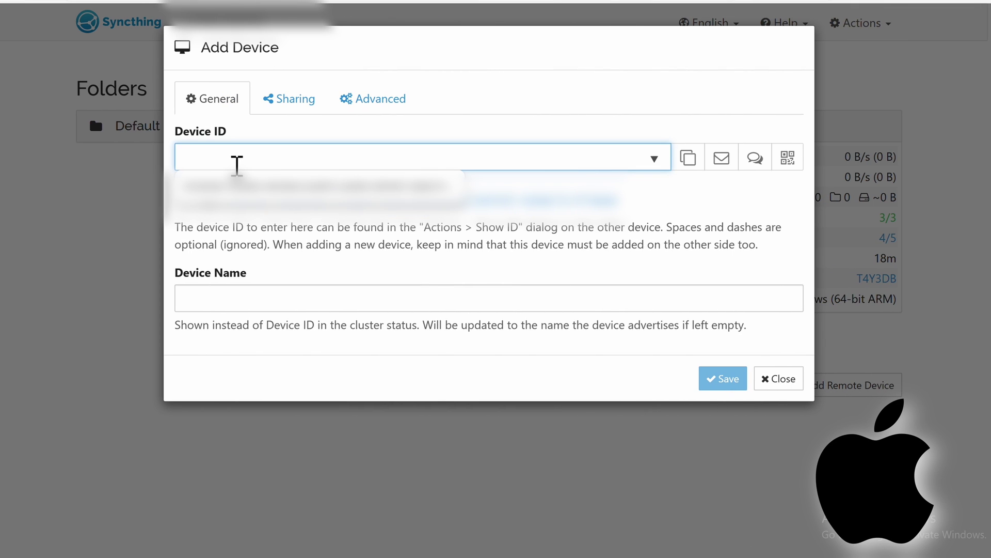
Step: Paste the PC's device ID into the new device form, name it DesktopPC, and save
right_click(232, 161)
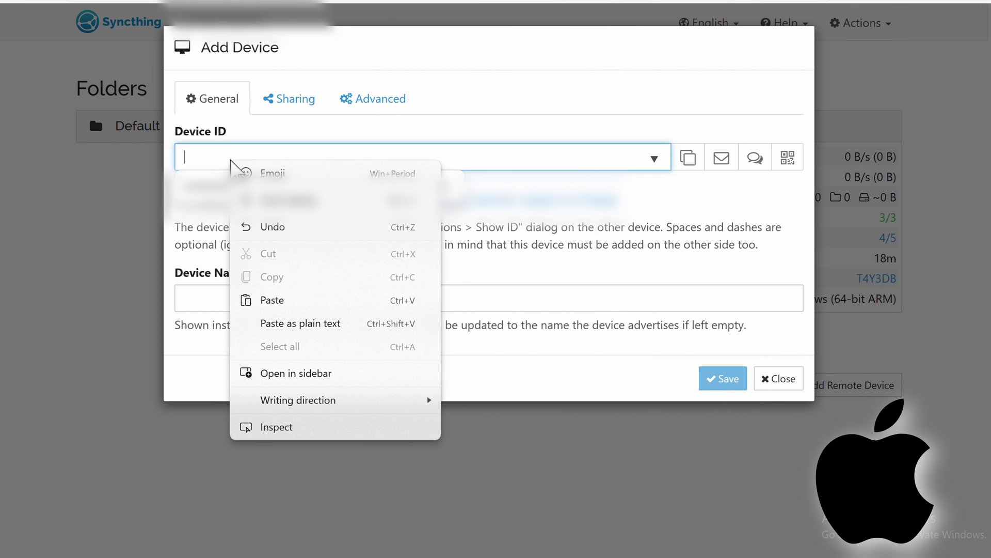
click(266, 301)
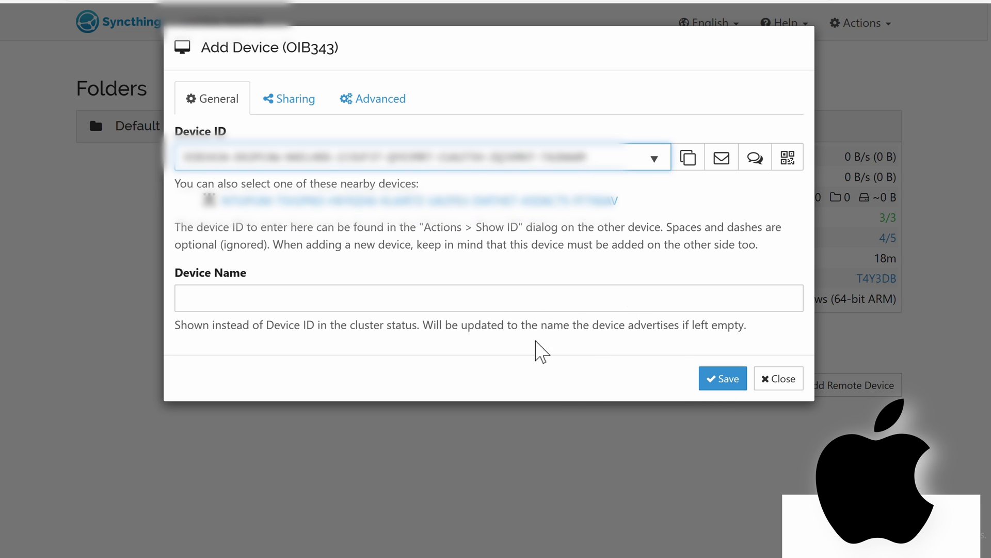
click(485, 303)
text(De)
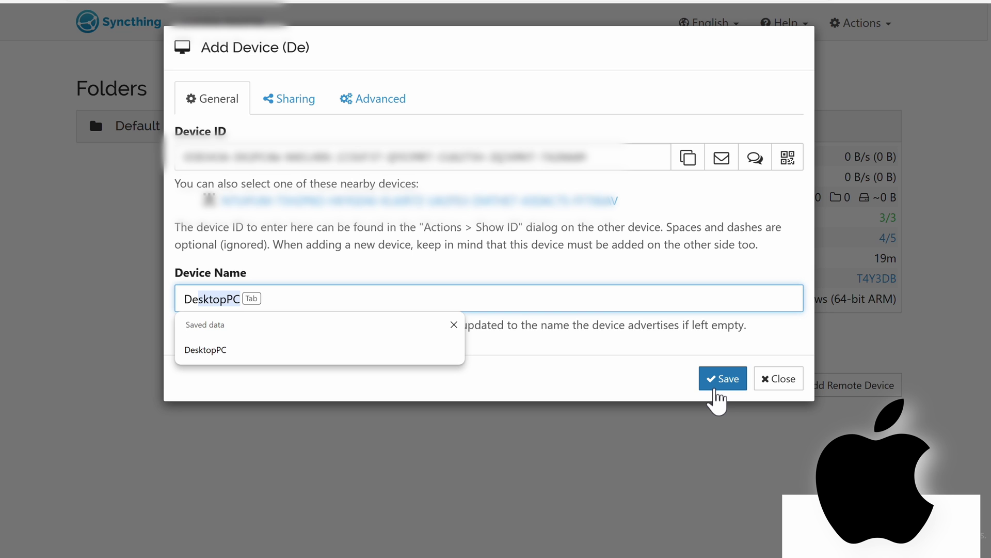
click(716, 392)
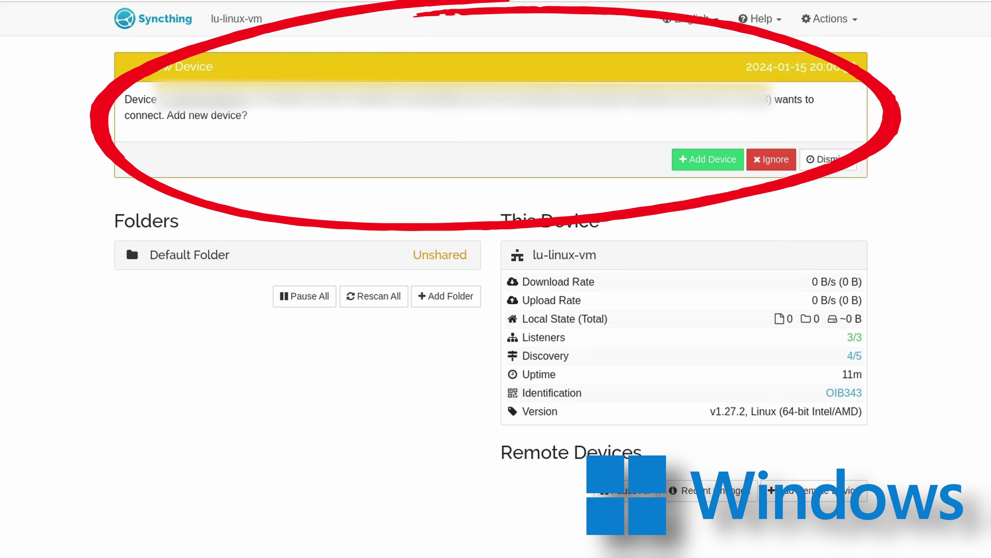
Step: Accept the Mac's New Device request on the PC, renaming it MacbookAir before saving
click(704, 159)
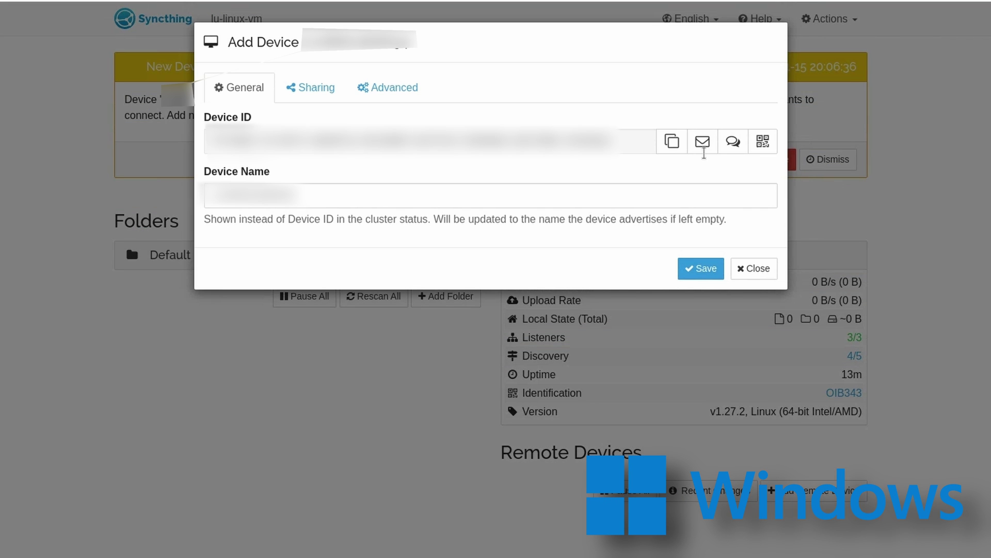
drag(666, 197, 190, 193)
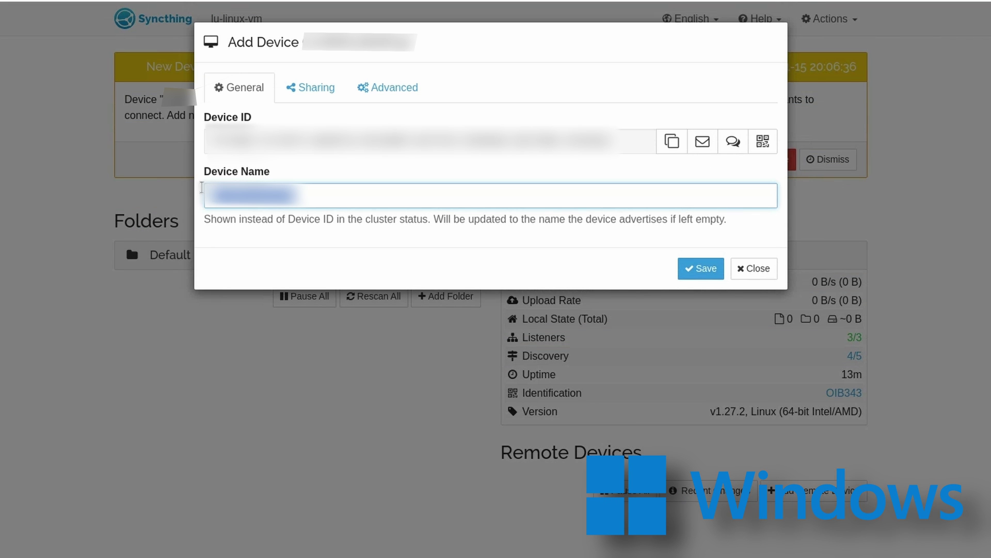
text(Ma)
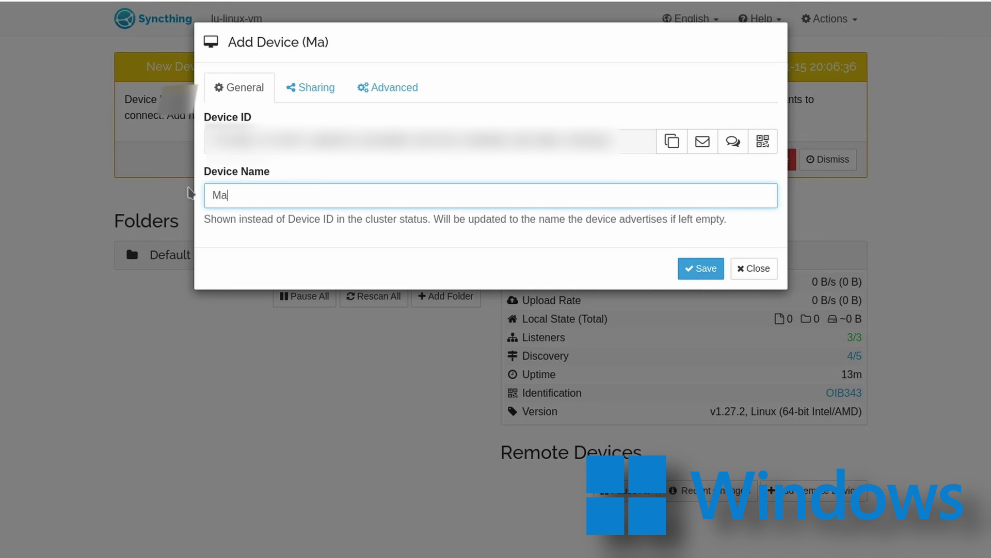
text(cbookAi)
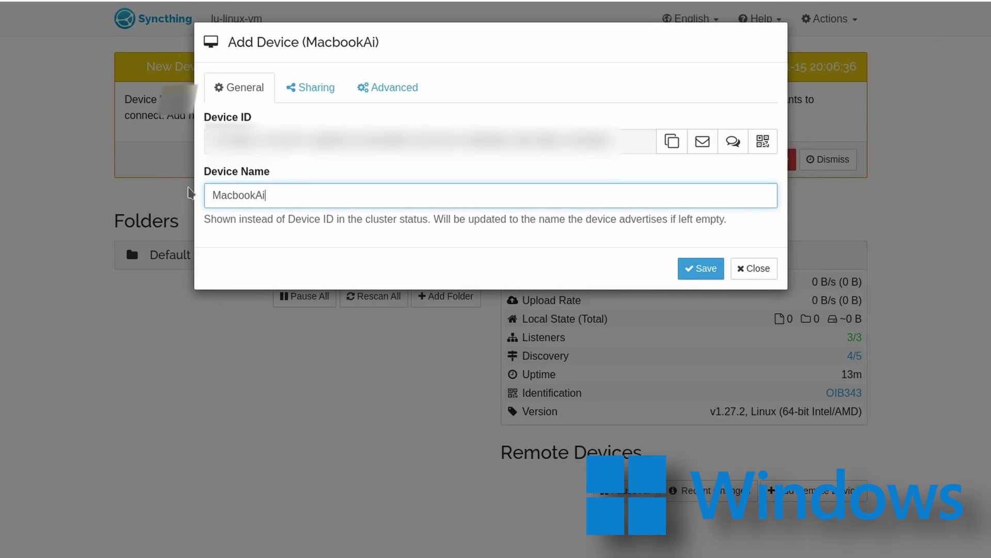
text(r)
click(701, 268)
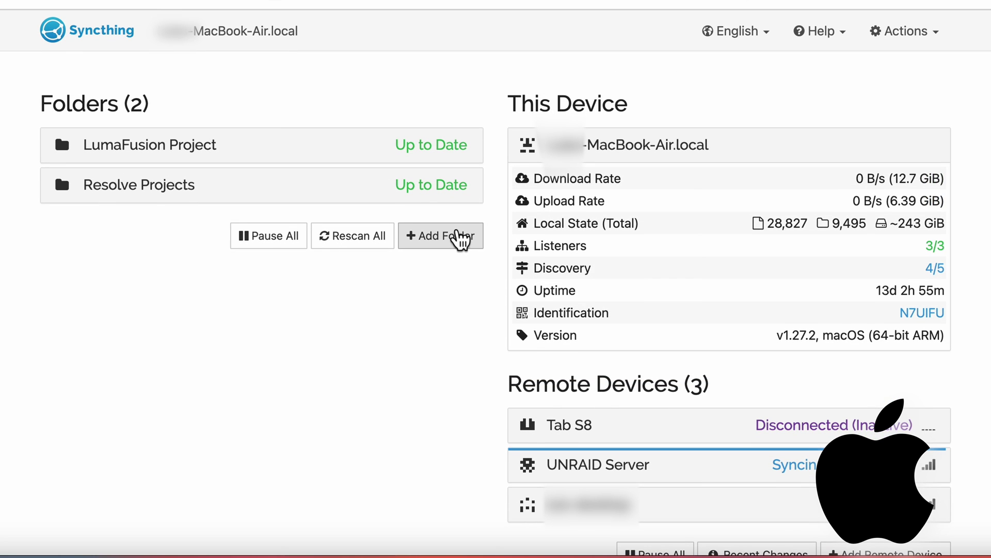
Step: Add a folder labelled 'Video Projects' and clear its default folder path
click(452, 247)
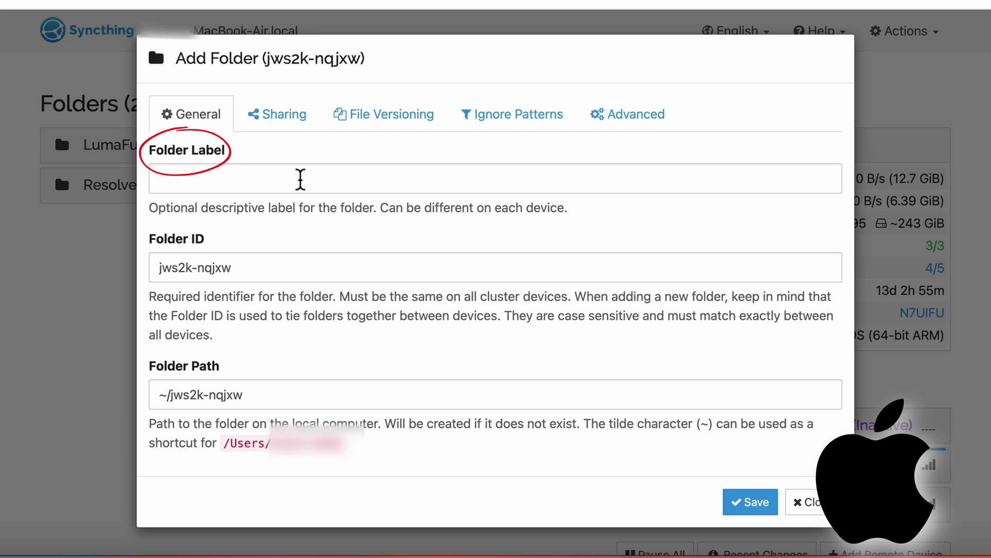
click(299, 178)
text(Video P)
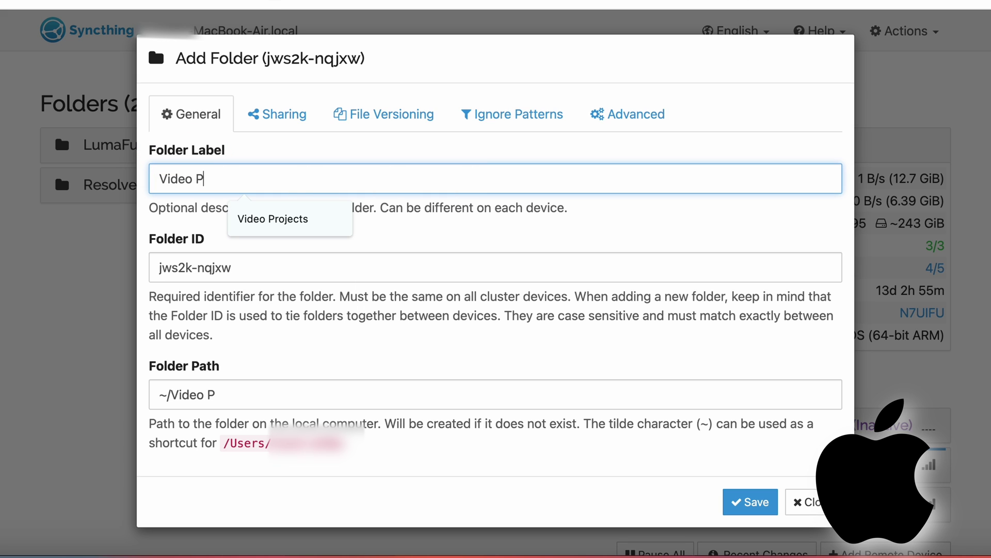
text(rojects)
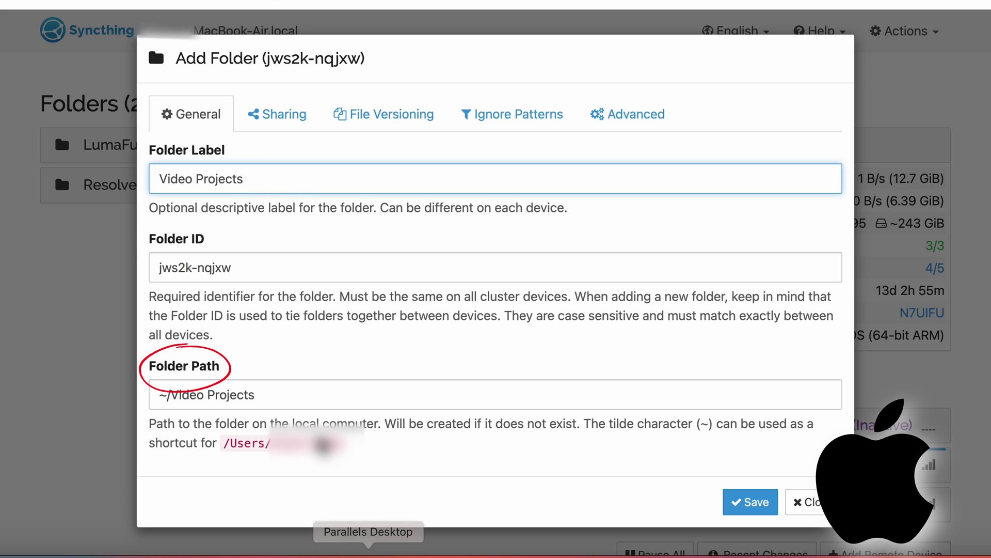
click(316, 401)
key(super+a)
key(BackSpace)
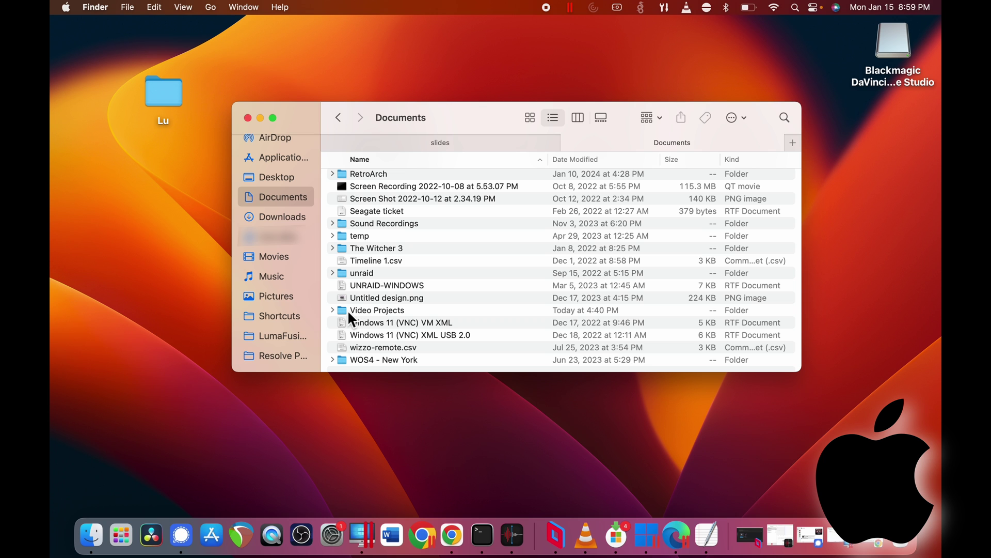
Step: Copy the Video Projects folder's location as a pathname from its Finder Get Info window
right_click(350, 312)
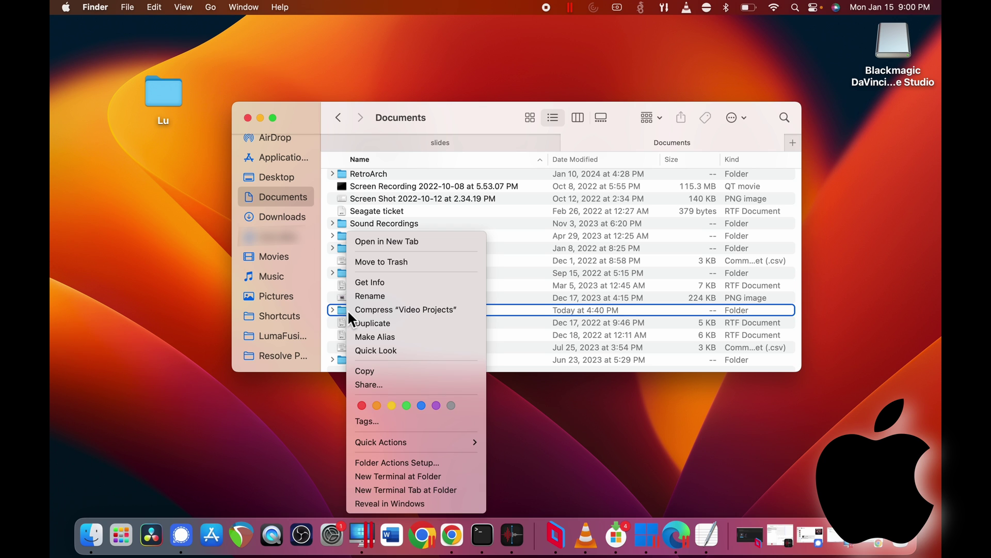
click(388, 283)
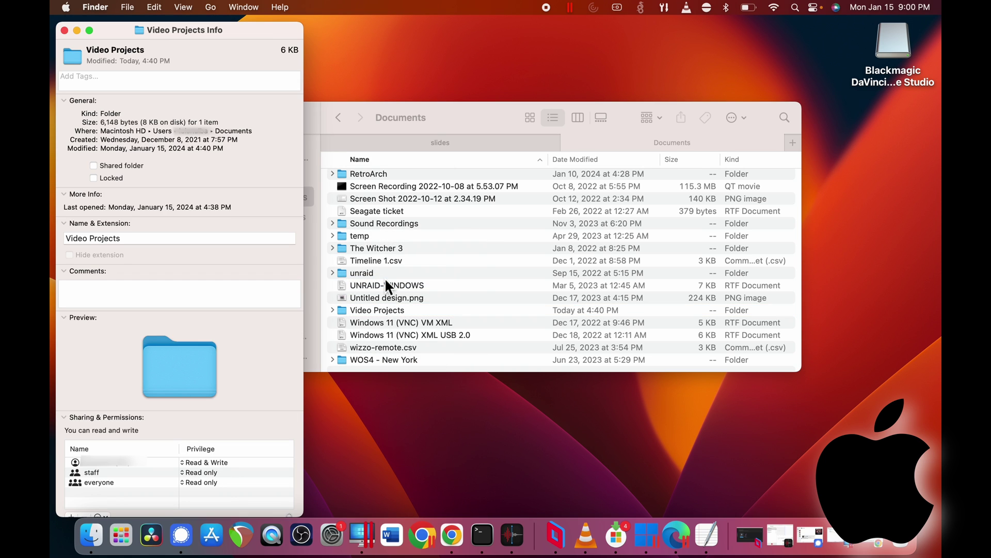
triple_click(98, 133)
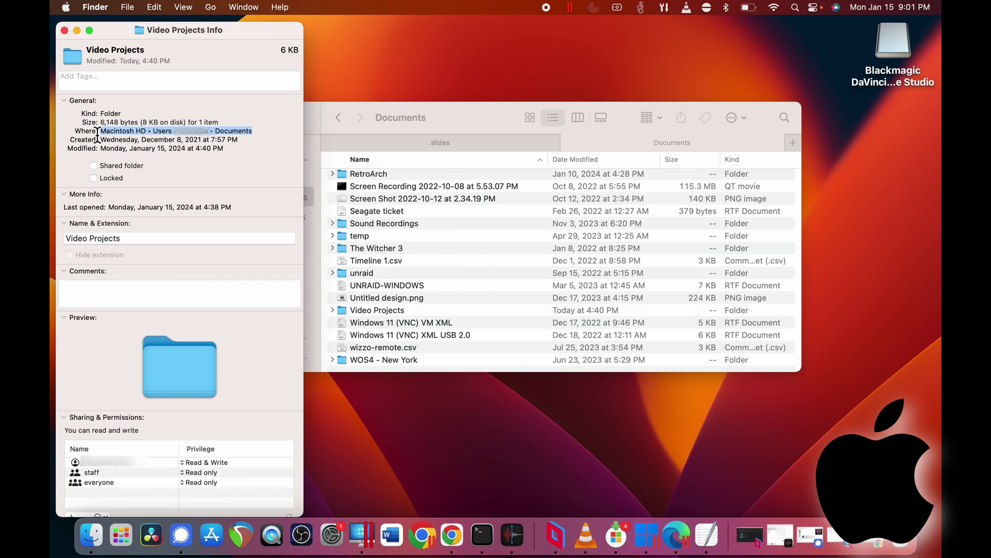
right_click(116, 132)
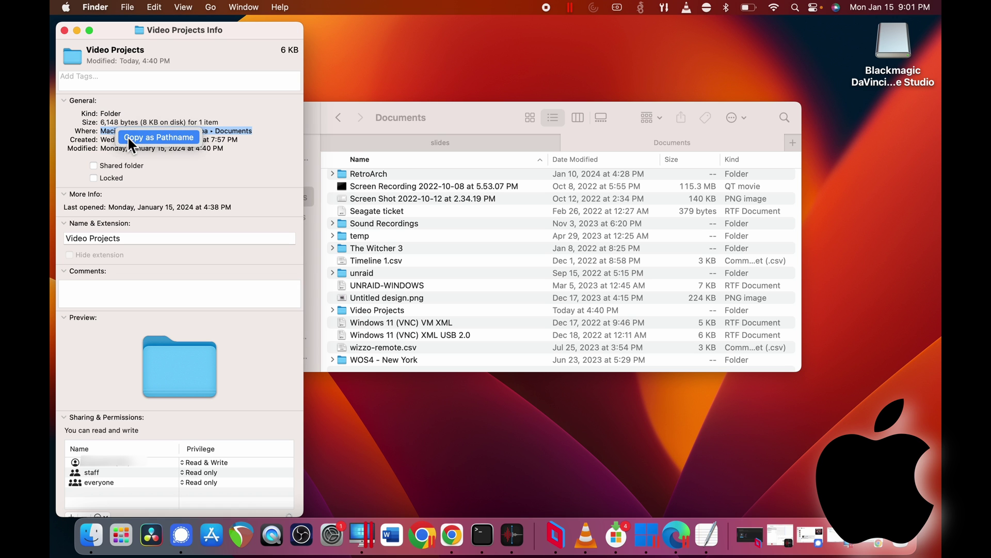
click(129, 138)
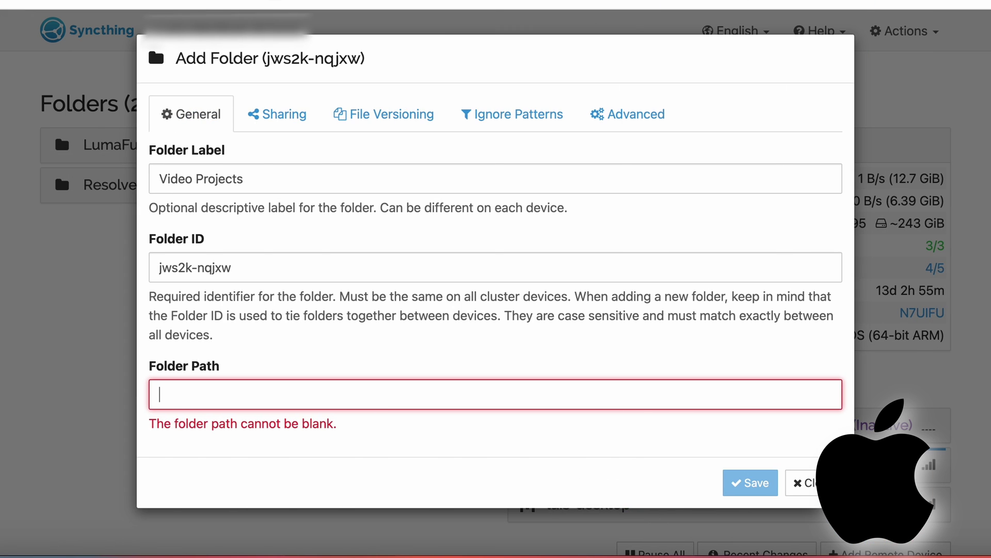
Step: Set the folder path to ~/Documents/Video Projects and save the new sync folder
key(super+v)
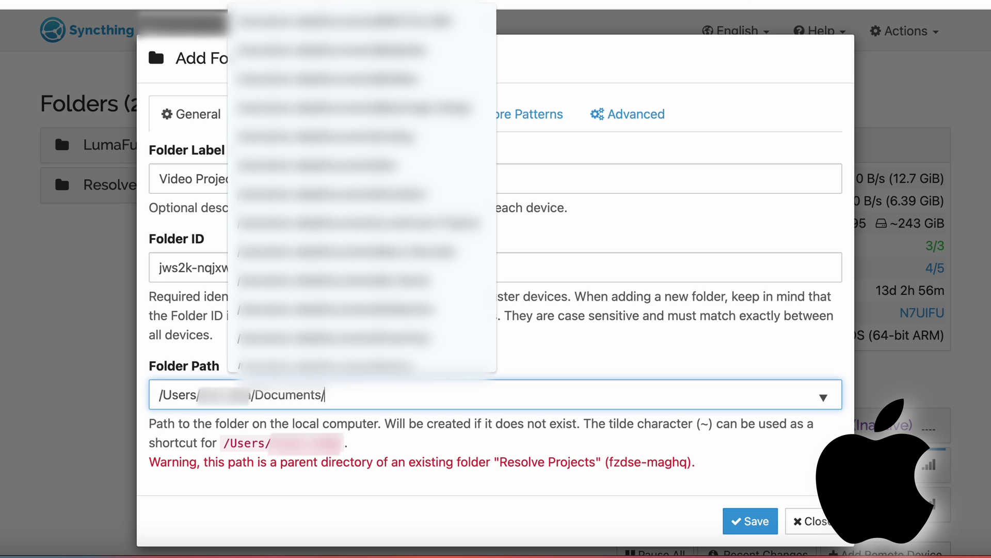
text(Video)
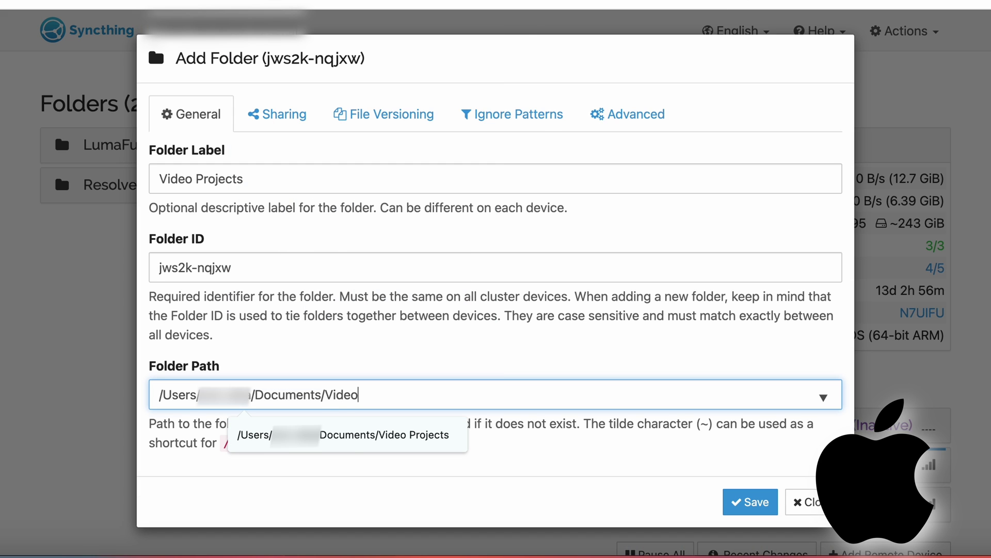
click(348, 435)
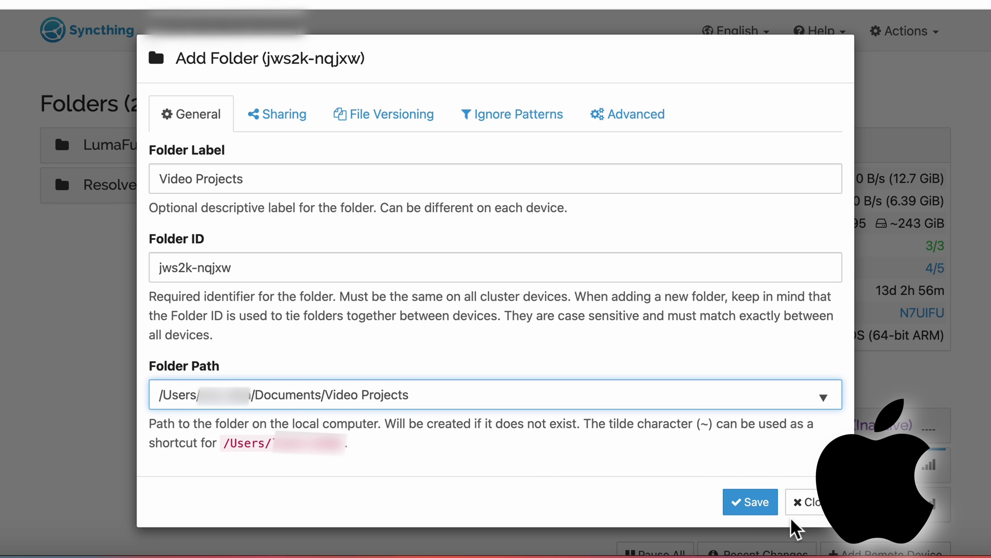
click(757, 507)
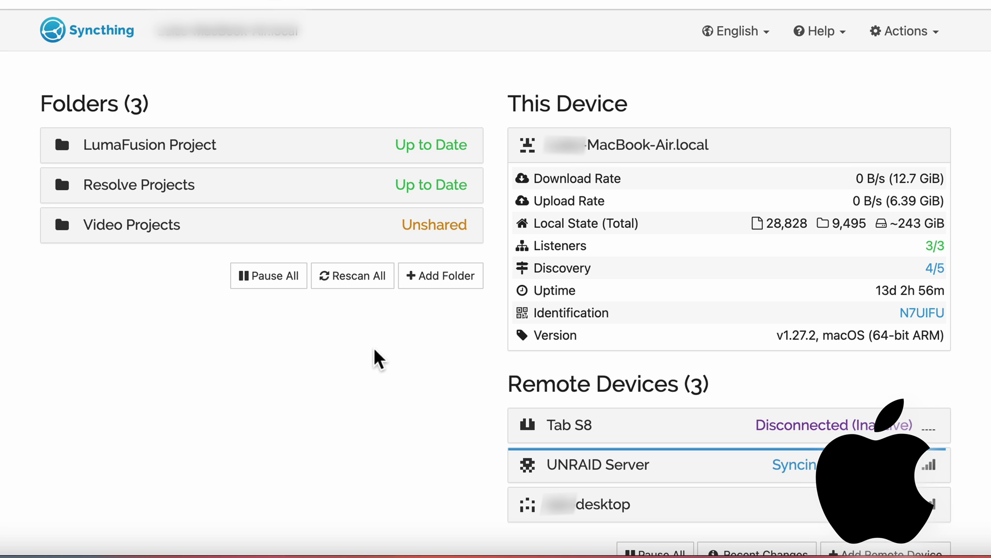
Step: Edit Video Projects' sharing settings to include the desktop device, and save
click(163, 241)
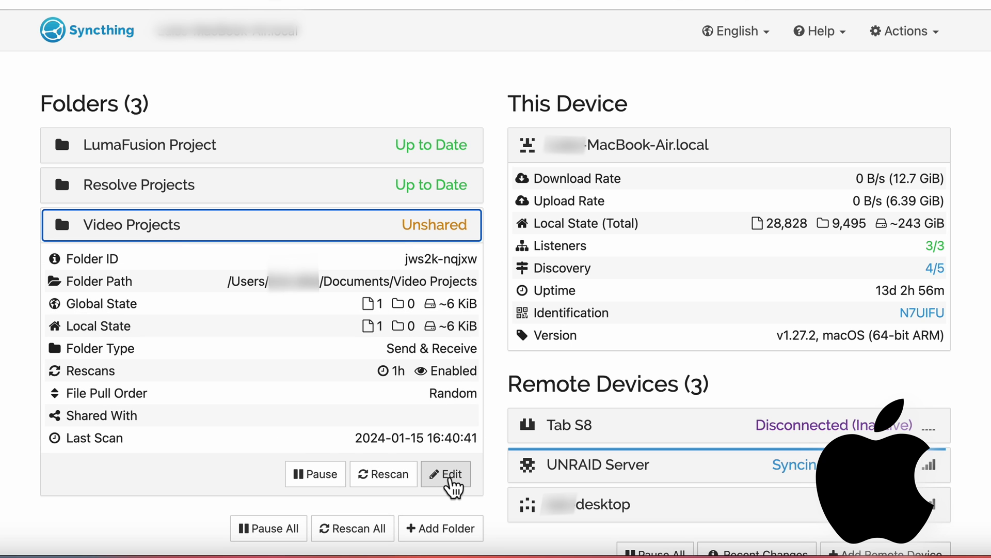
click(446, 474)
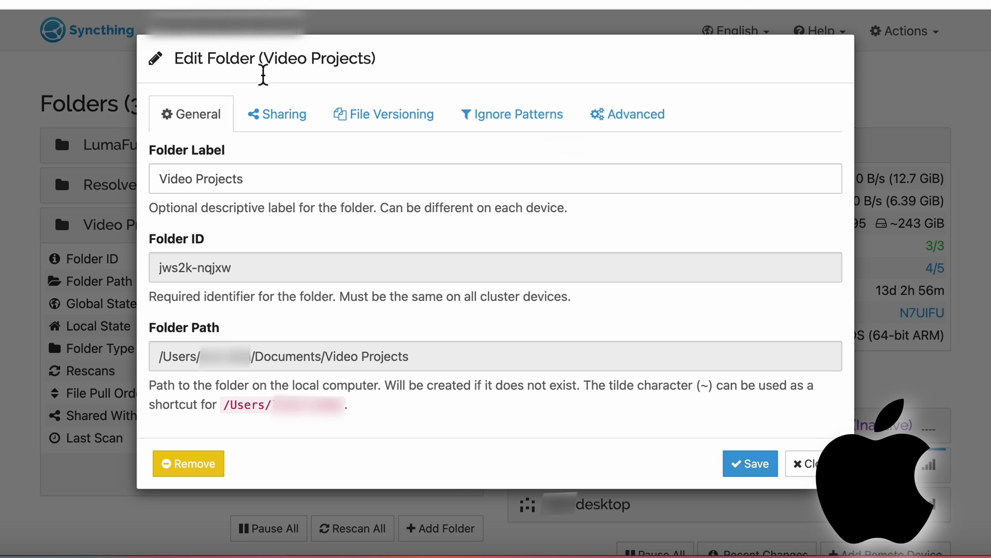
click(293, 116)
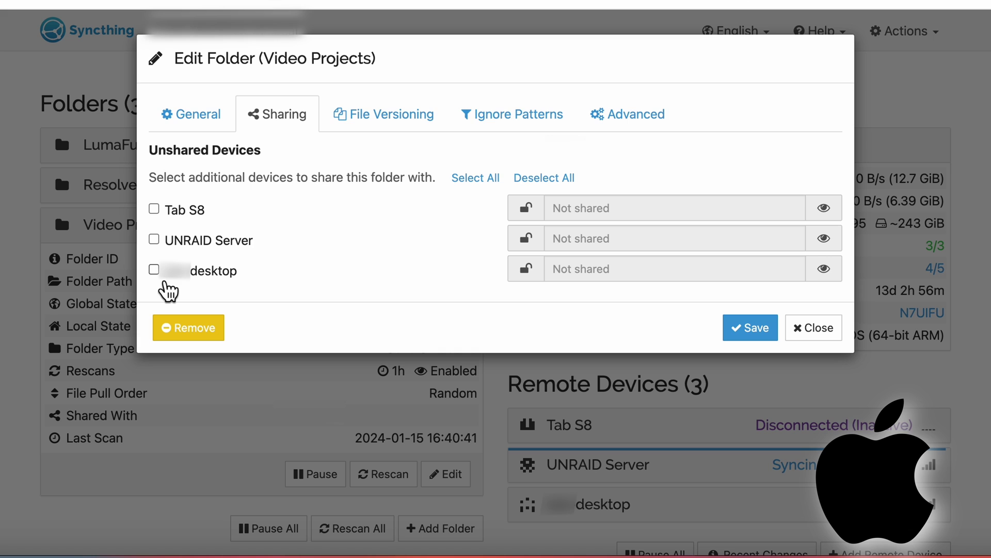
click(154, 270)
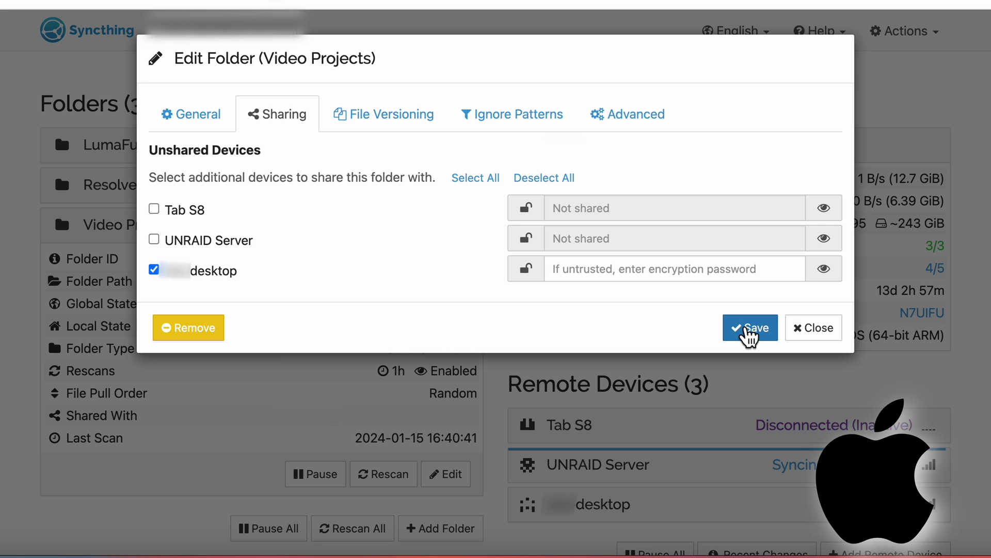
click(749, 335)
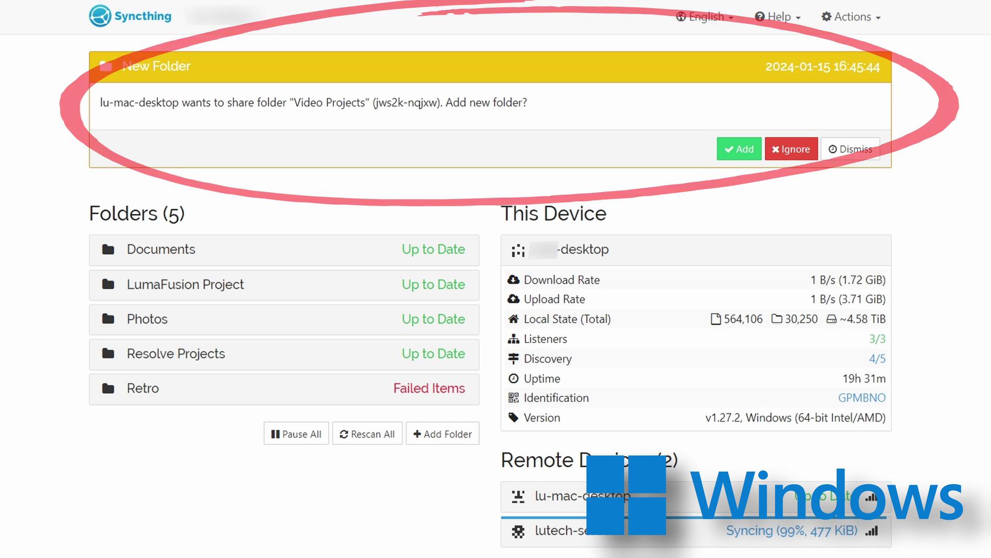
Step: Accept the New Folder offer for Video Projects on the Windows Syncthing page
click(747, 152)
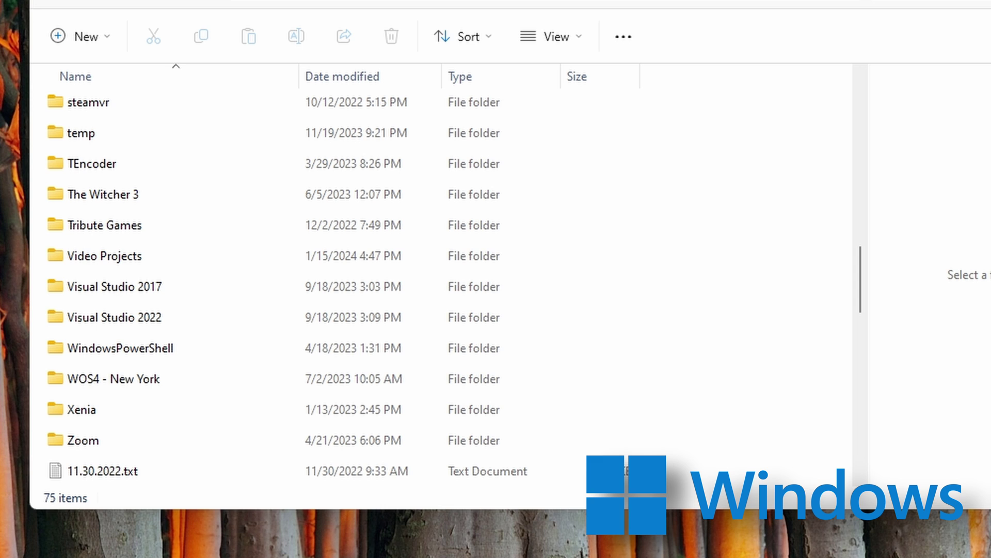
Step: Copy the Documents location path from the Video Projects folder's Properties in File Explorer
click(105, 257)
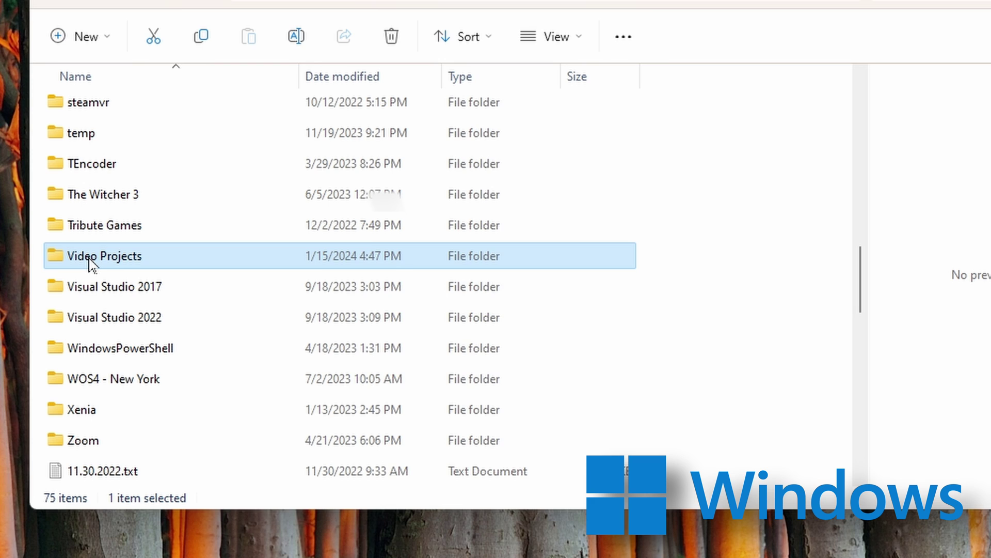
key(alt+Return)
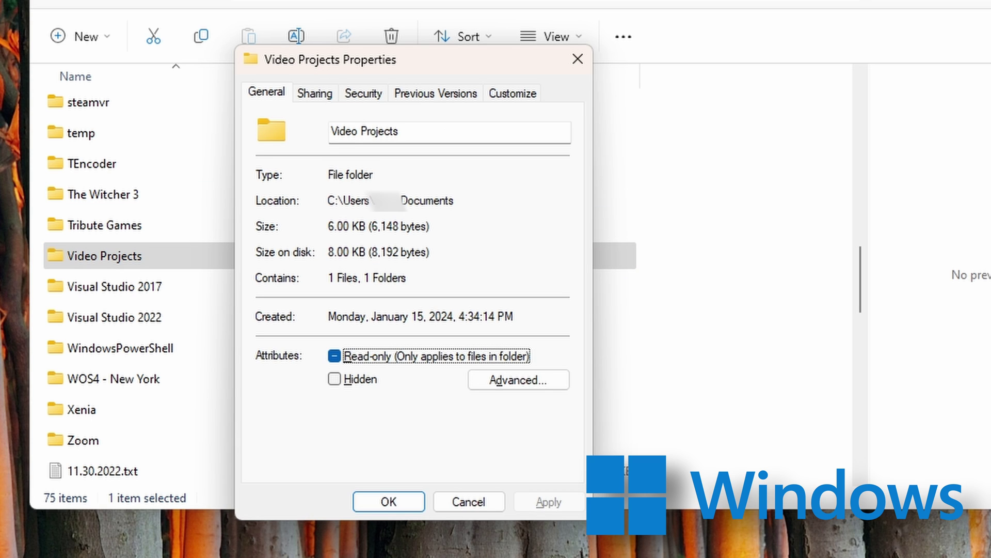
drag(454, 200, 329, 201)
right_click(356, 201)
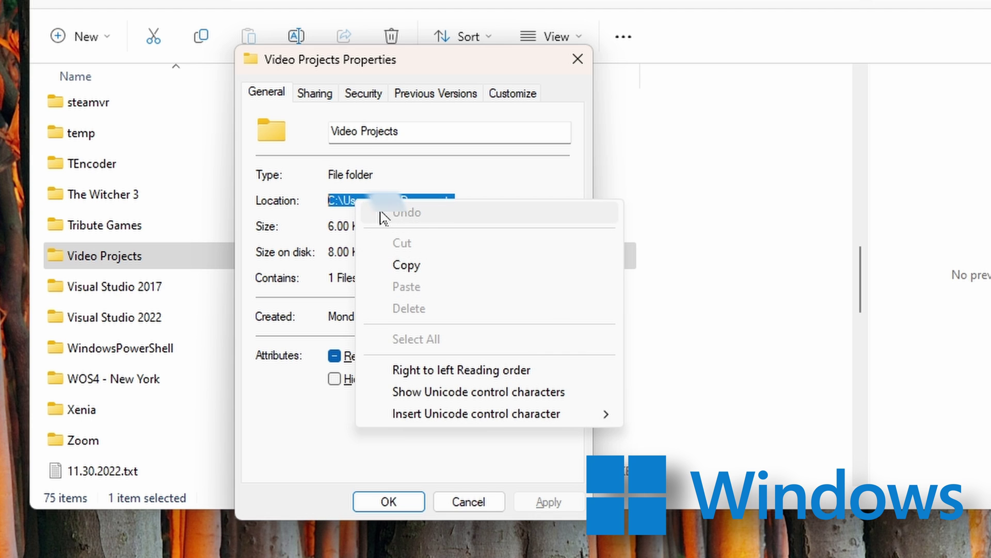
click(417, 270)
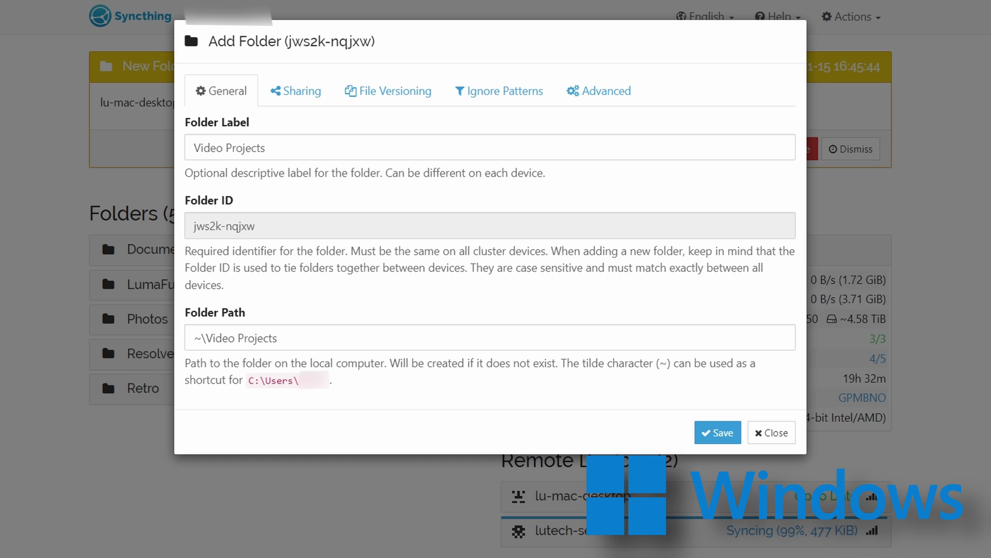
Step: Replace the folder path with Documents\Video Projects and save the shared folder on Windows
triple_click(253, 338)
key(ctrl+v)
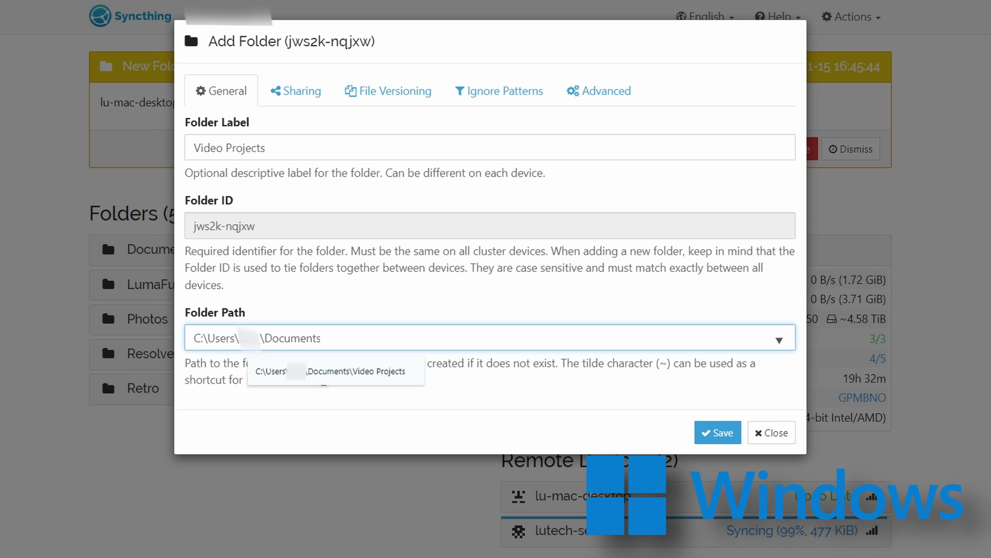
text(\Video Projects)
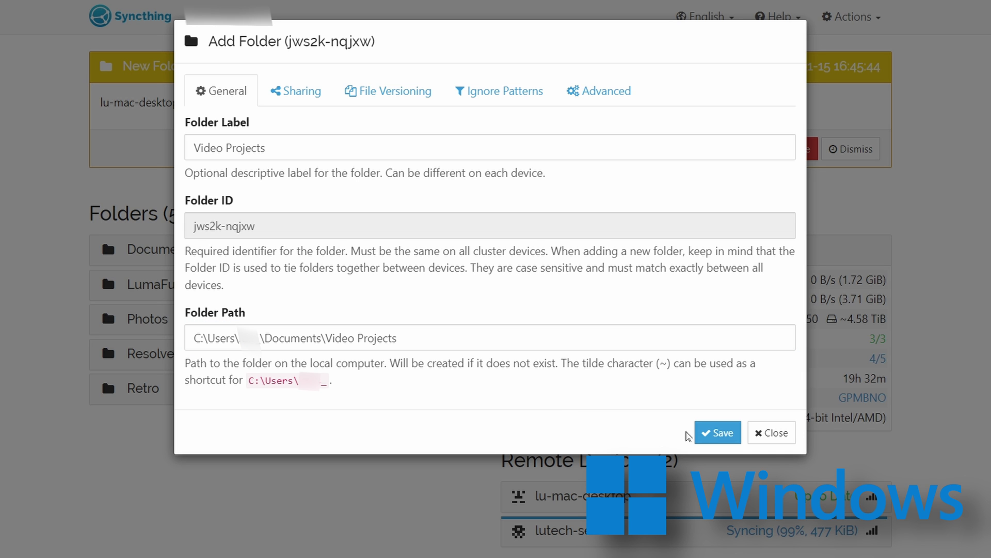
click(715, 432)
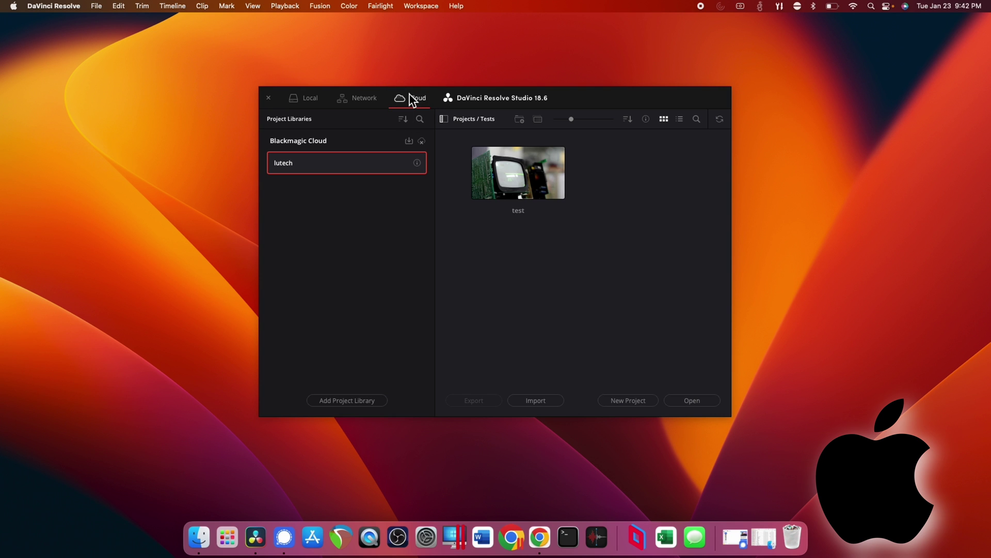
Step: Open the test project and start adding a location in Preferences > Media Storage
double_click(516, 162)
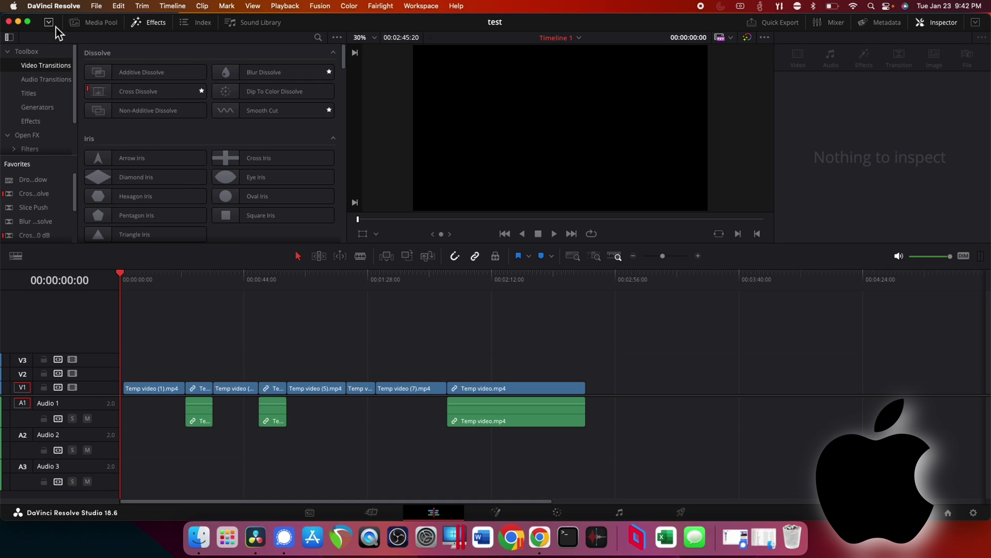
click(54, 5)
click(45, 38)
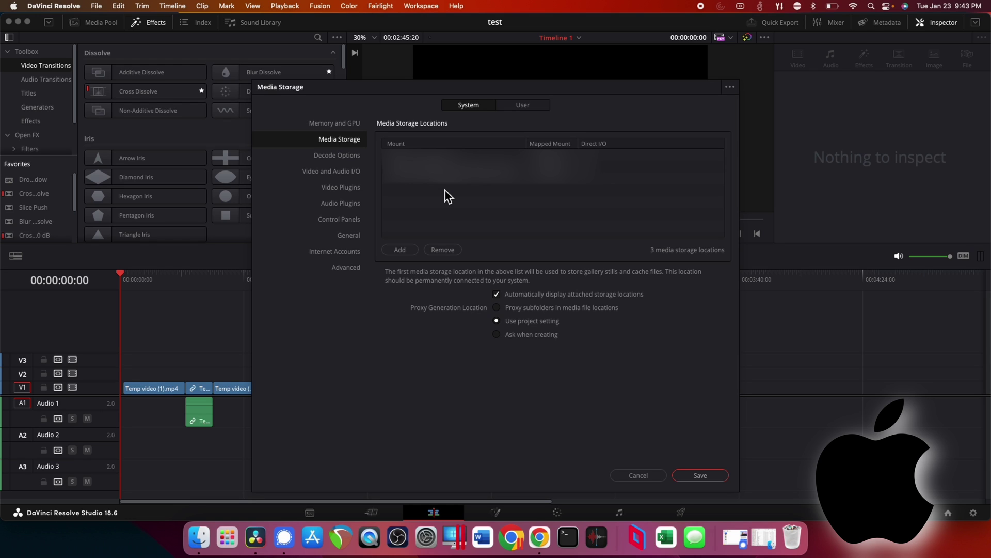
click(400, 250)
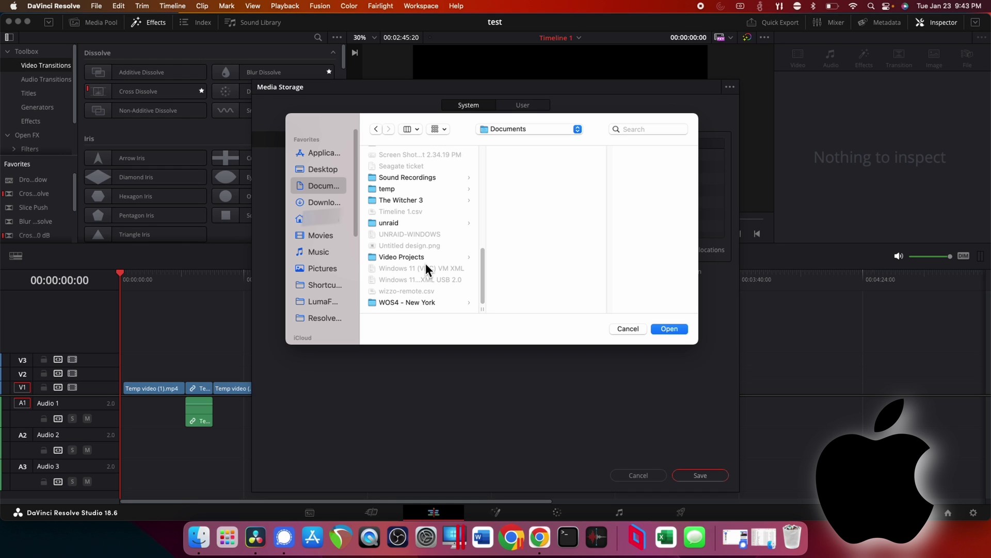
Step: Add Video Projects as storage with Proxy 'Ask when creating', mapped to the pasted Windows path, and save
click(410, 256)
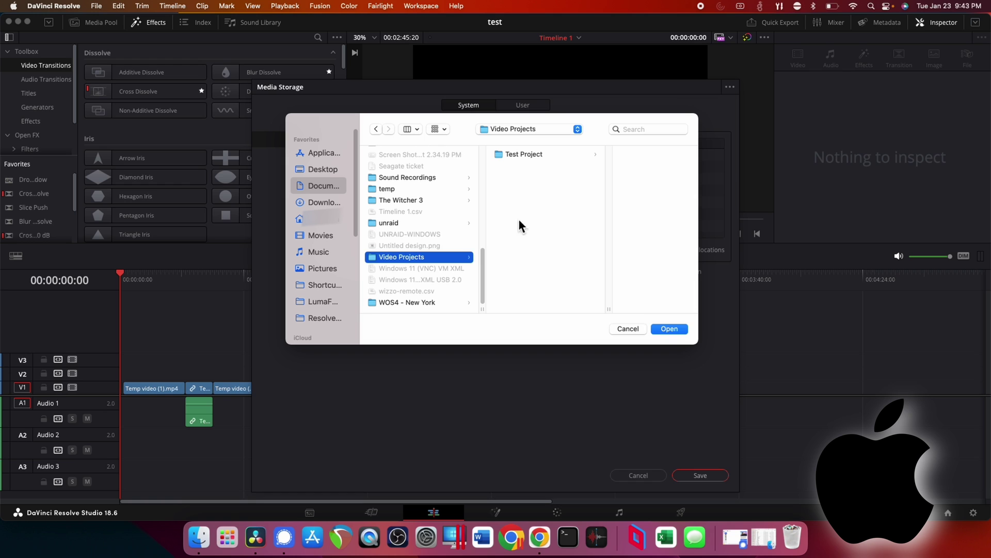
click(677, 333)
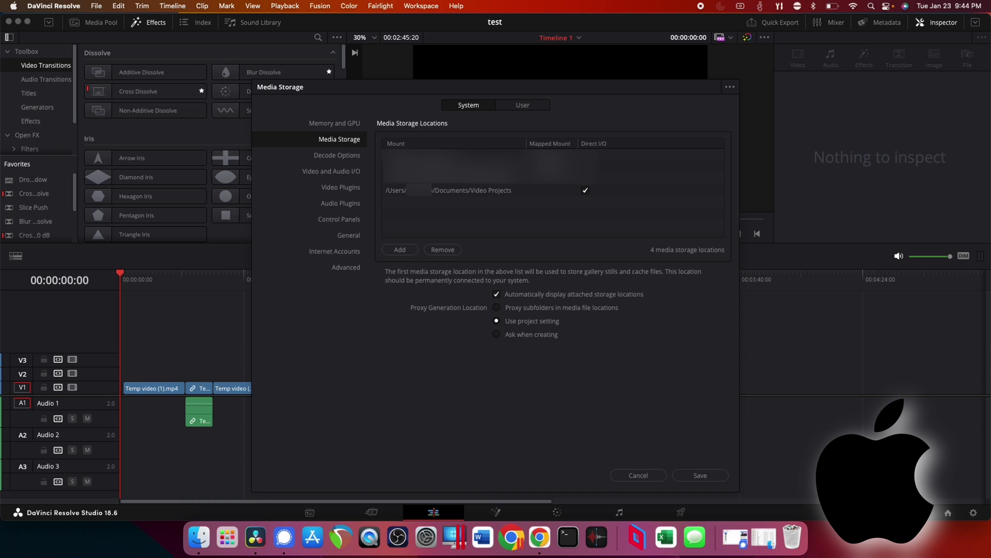
click(496, 334)
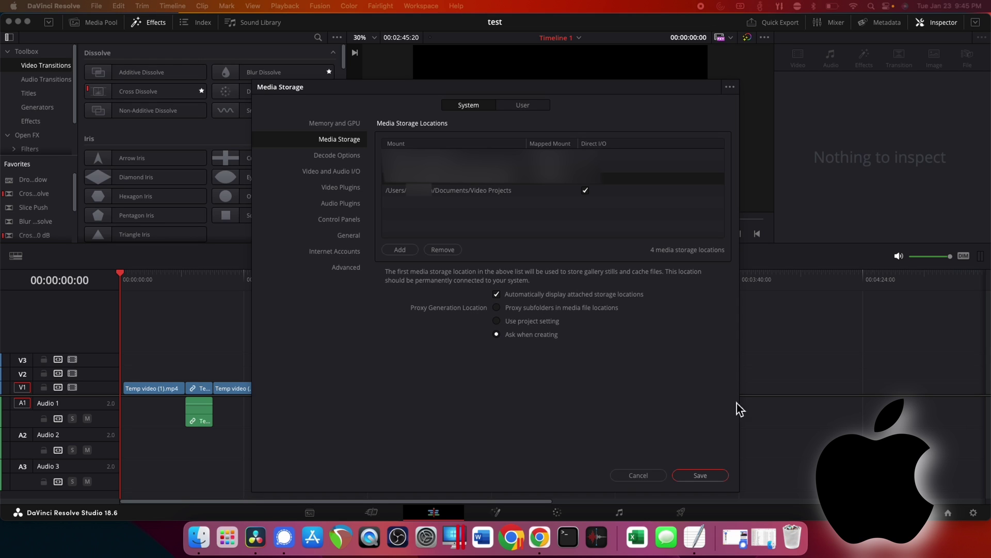
click(532, 194)
key(super+v)
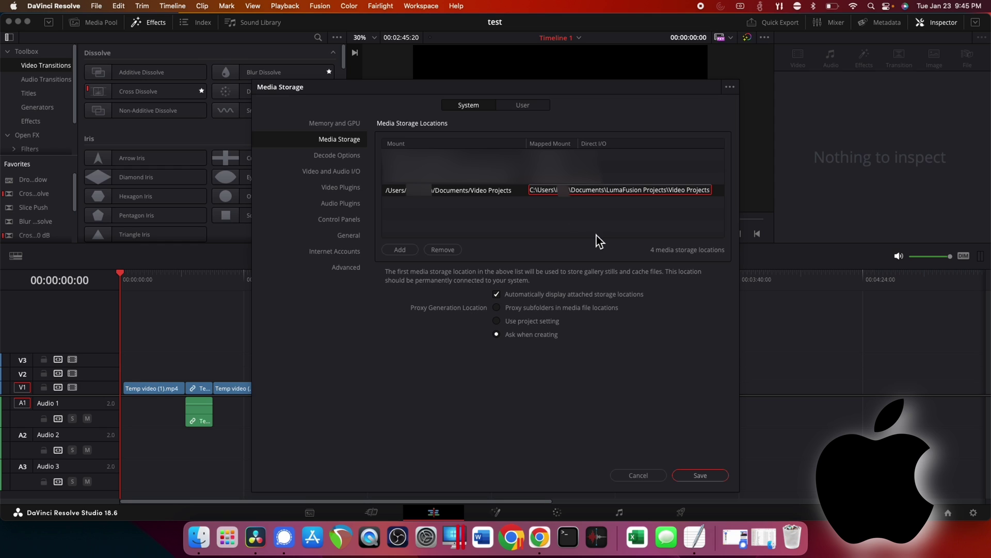
key(Return)
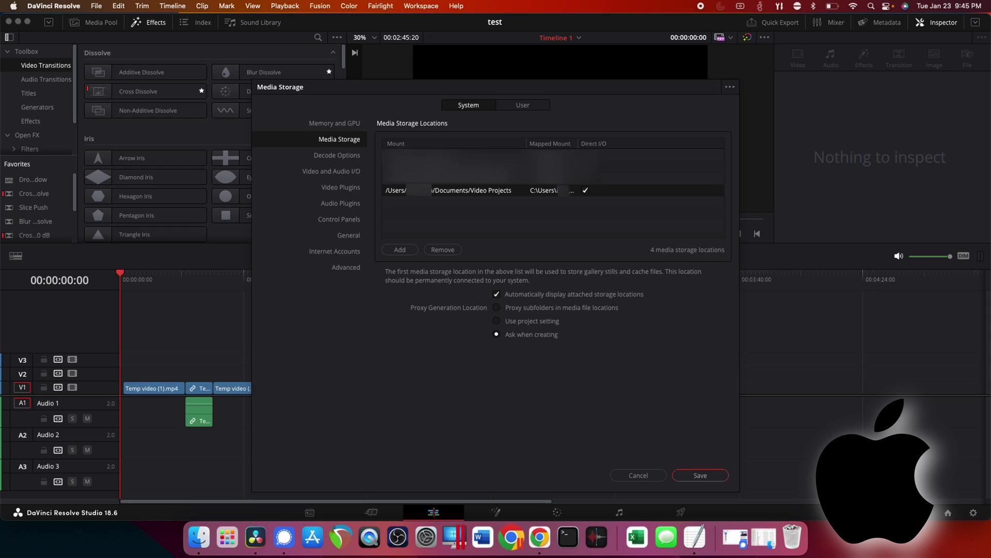
click(696, 479)
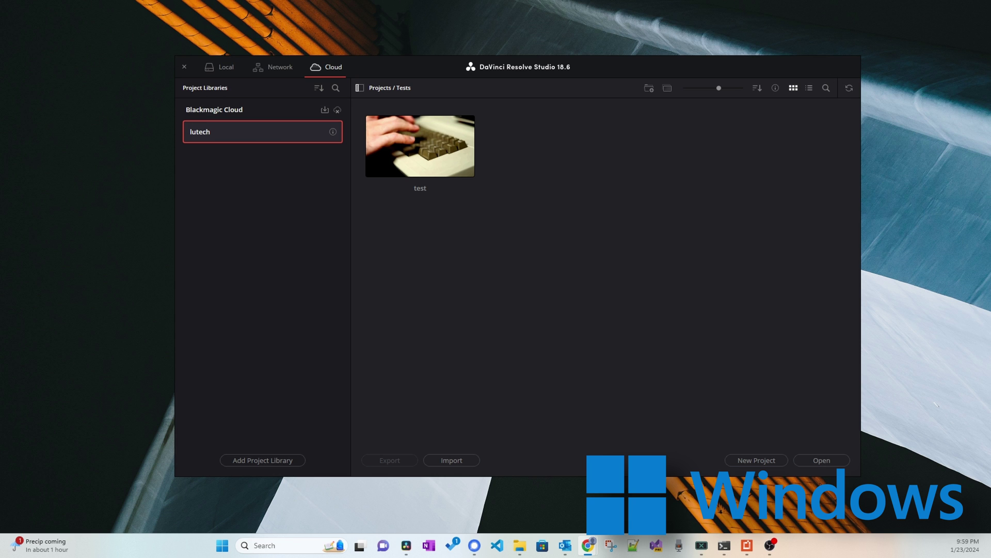
Step: Open the test project on the Windows PC, where its clips show as offline
double_click(471, 155)
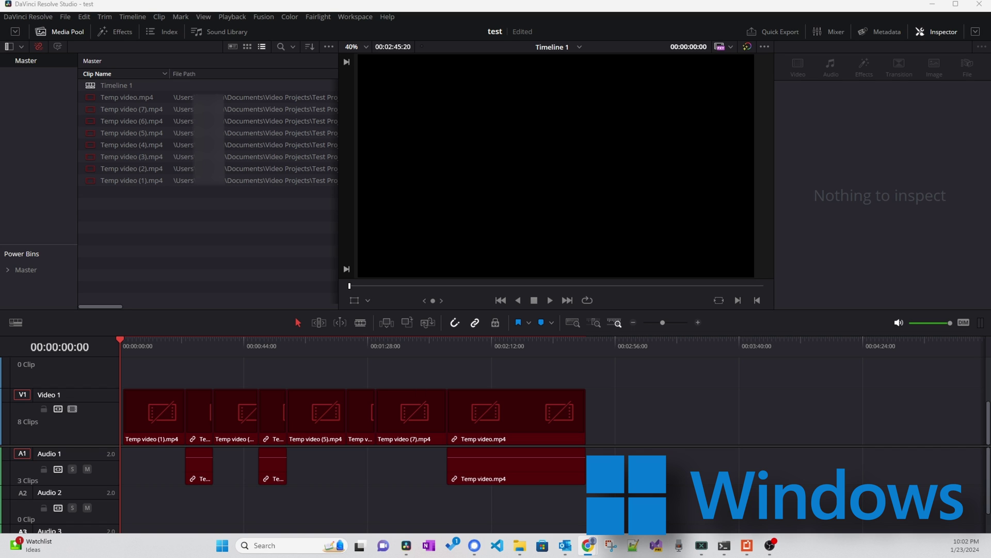
click(39, 18)
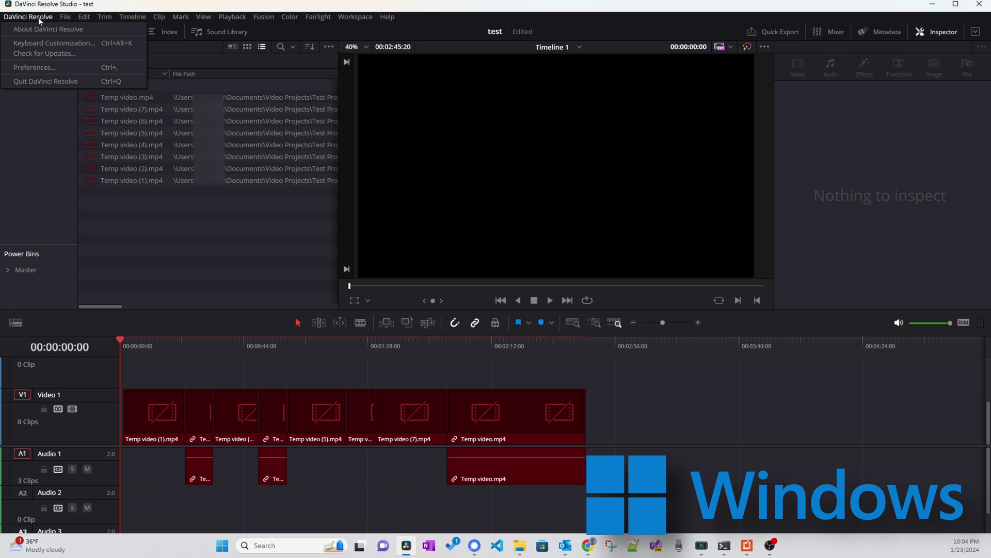
Step: Add Documents\Video Projects as storage, mapped to the pasted Mac path, and save
click(36, 66)
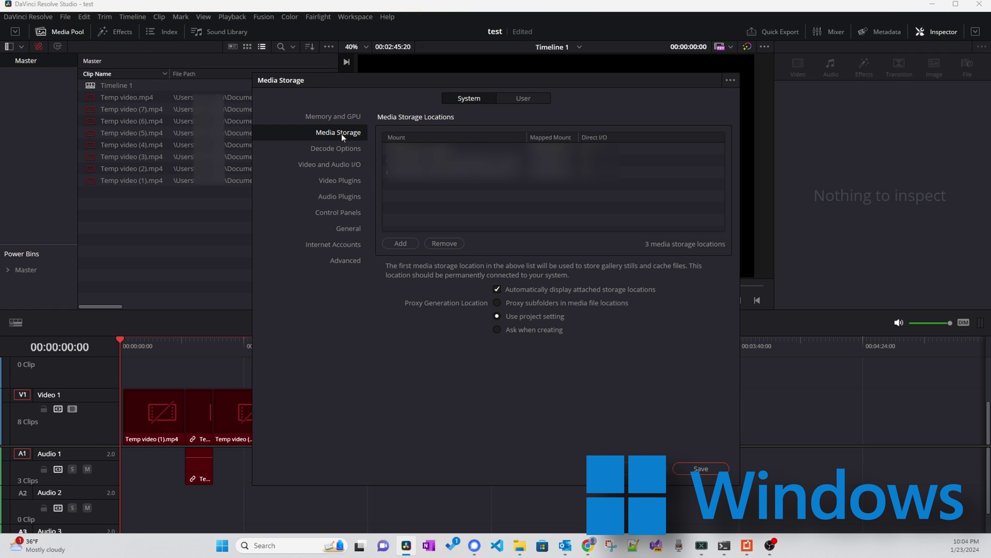
click(409, 243)
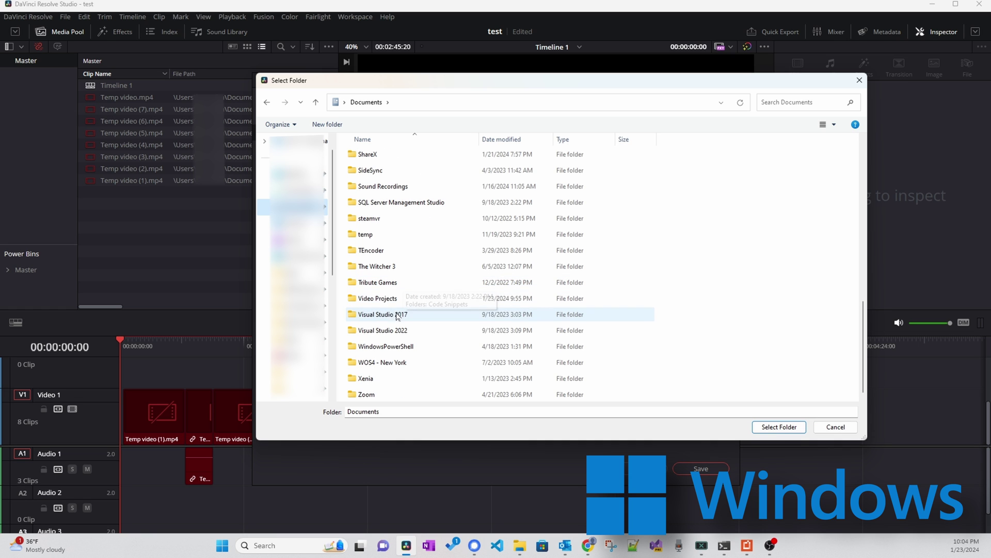
double_click(380, 298)
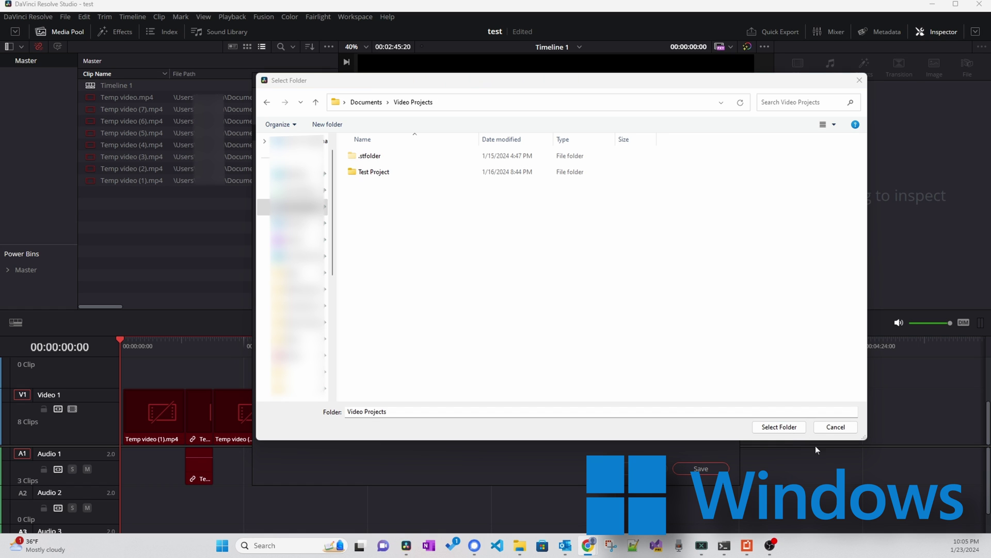
click(780, 426)
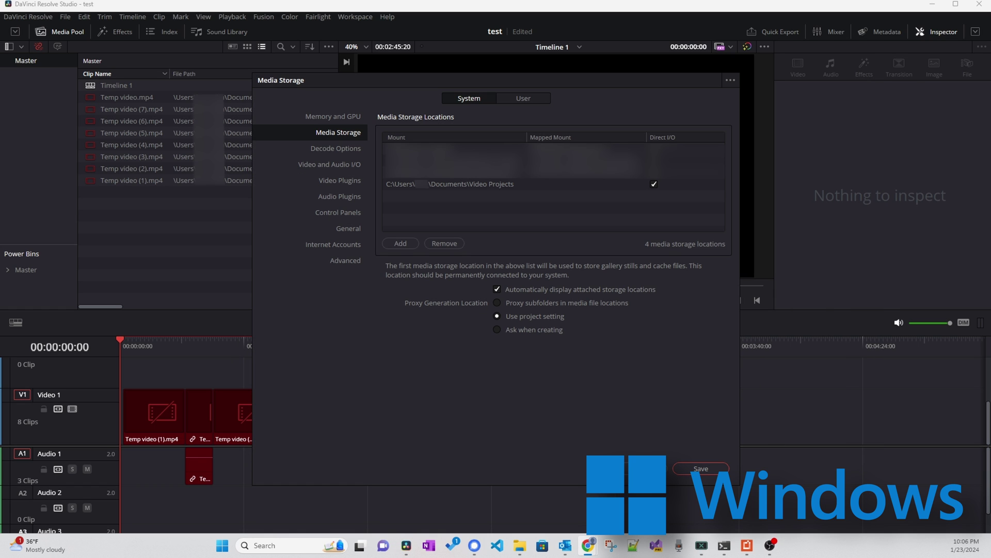
double_click(542, 184)
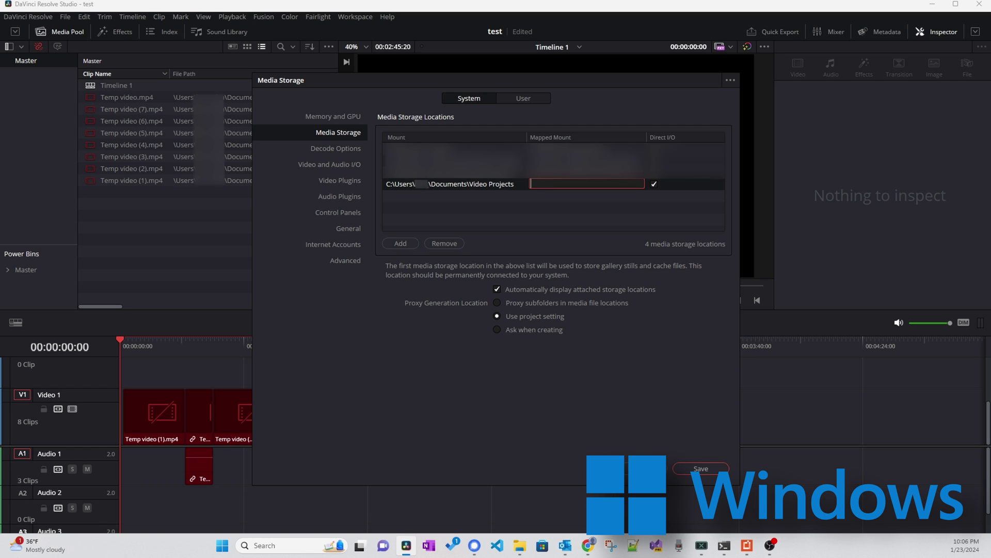
key(ctrl+v)
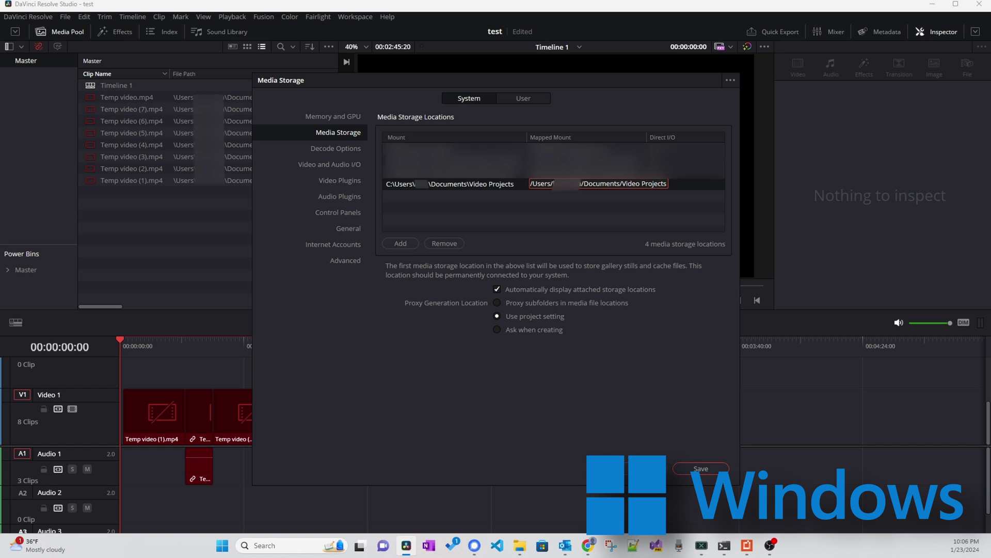
key(Return)
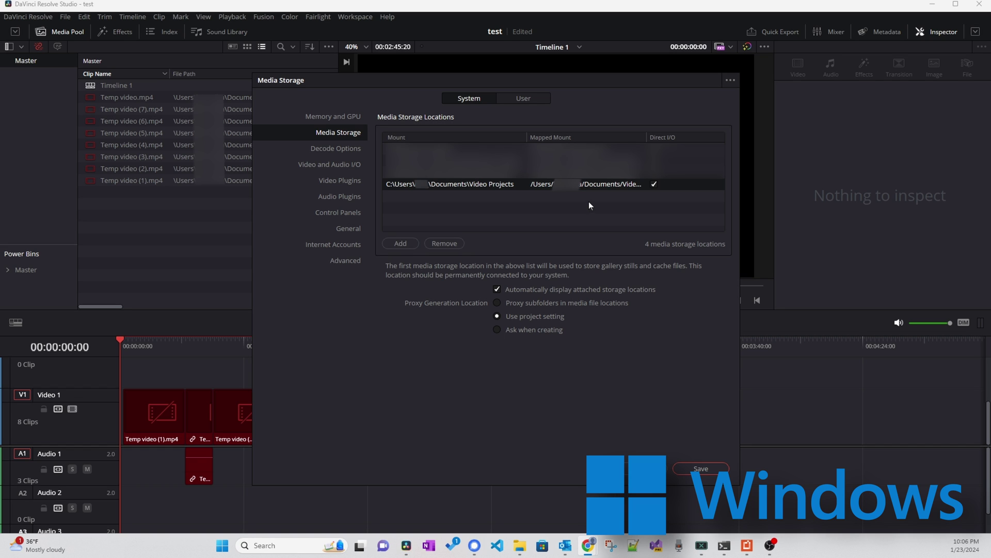
click(706, 467)
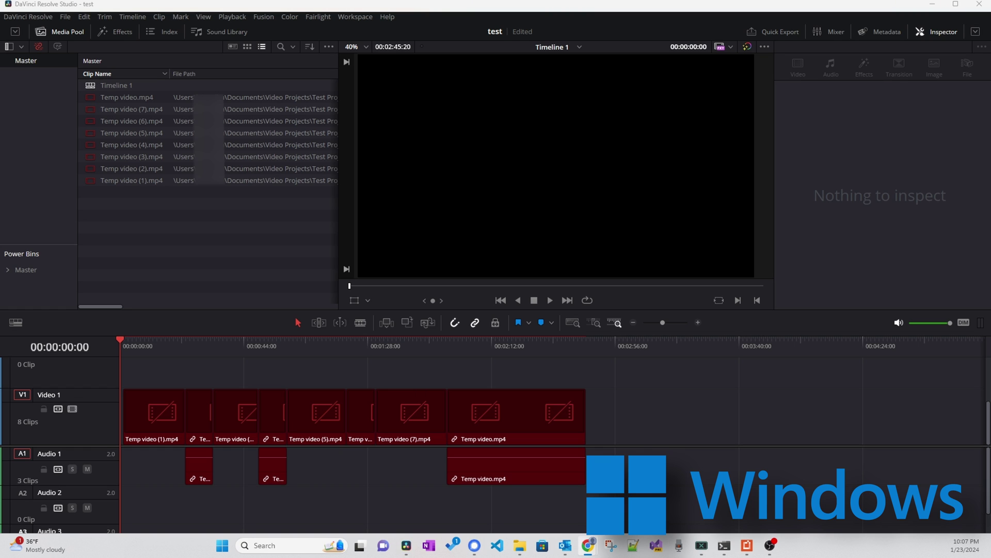
Step: Quit DaVinci Resolve, relaunch it, and reopen the test project with its media linked
click(24, 17)
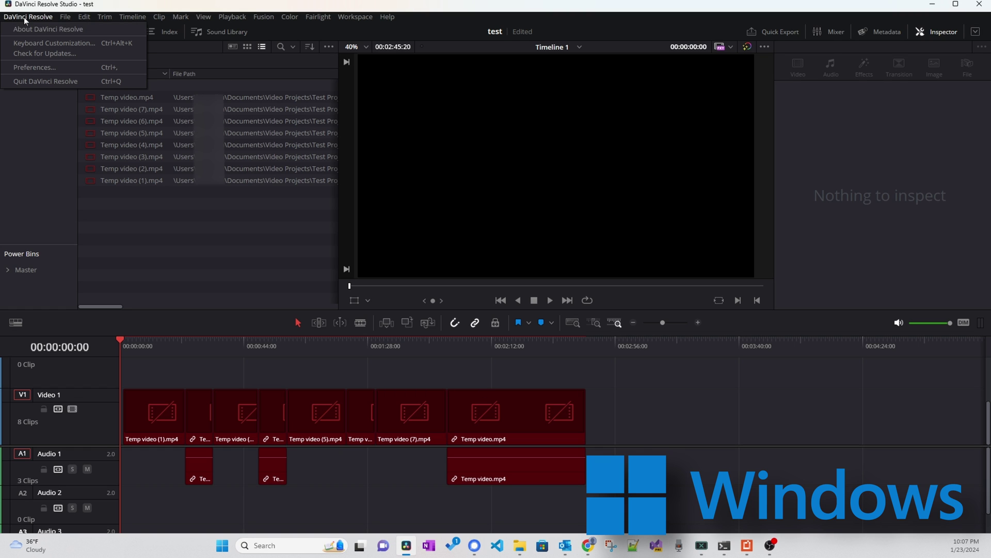
click(32, 76)
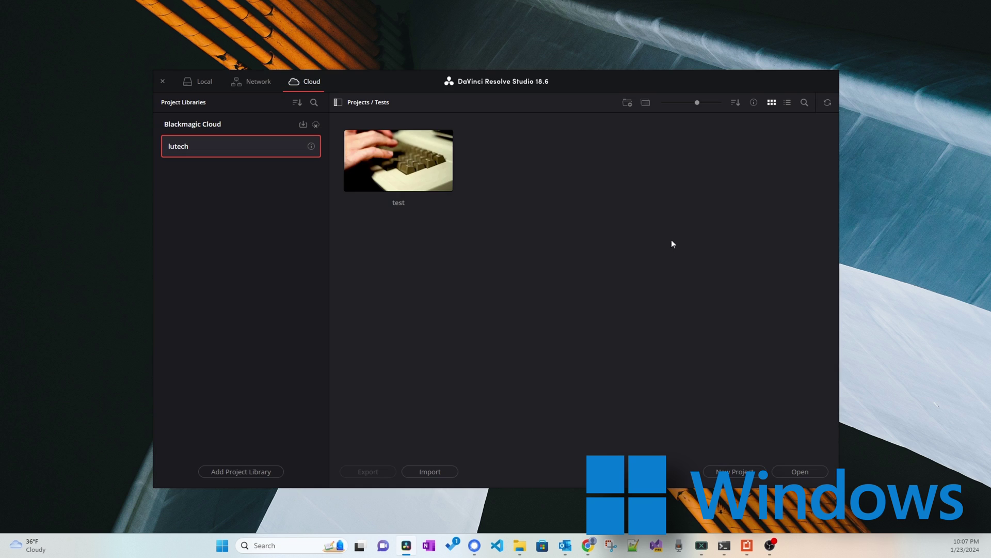
double_click(415, 161)
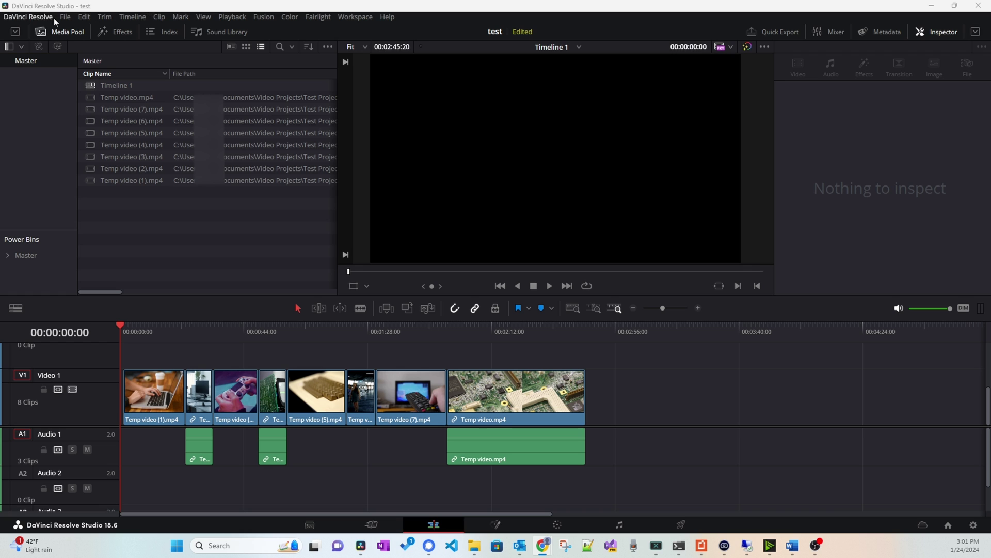
Step: Set the capture save path to Documents\Video Projects\Capture and save the project settings
click(974, 524)
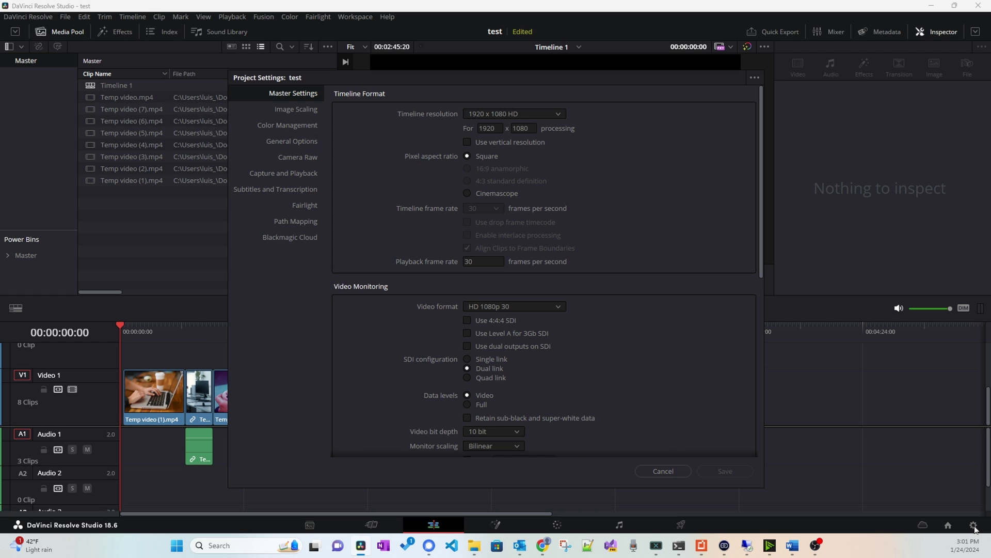
click(279, 175)
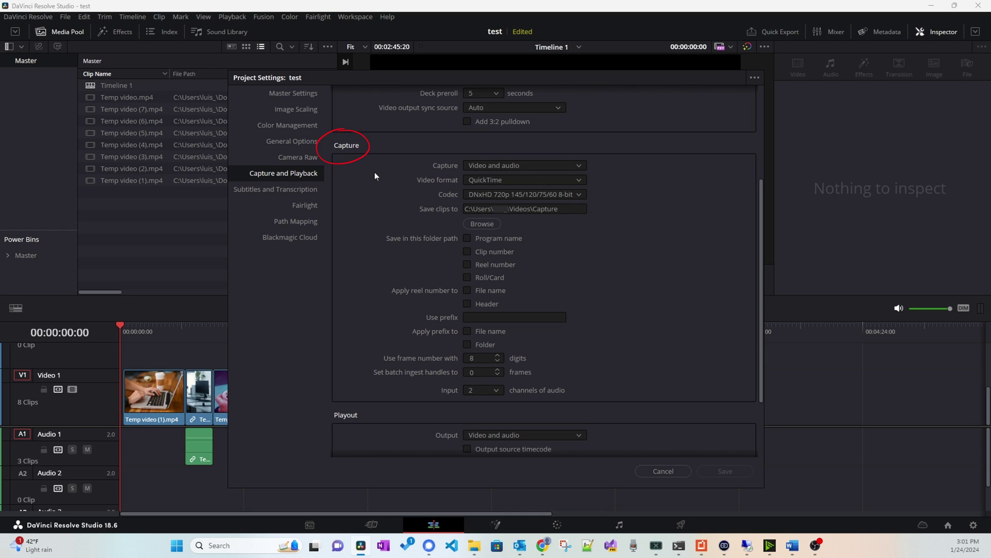
scroll(364, 146, up, 3)
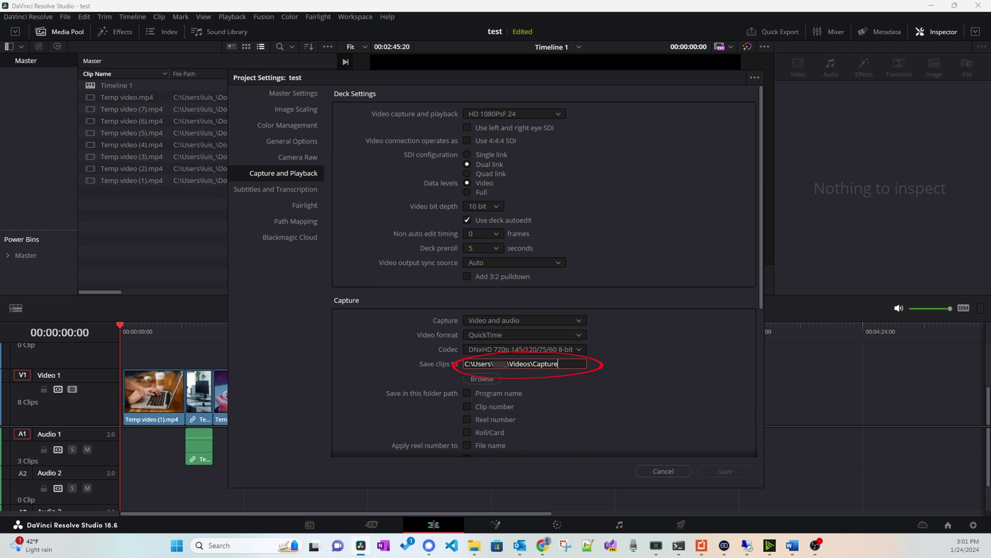
key(ctrl+v)
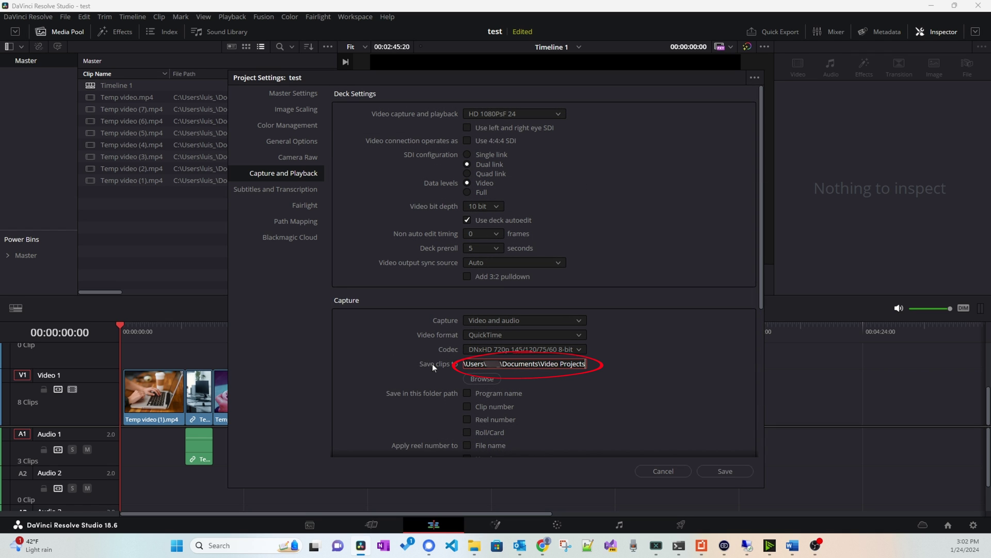
text(\Cap)
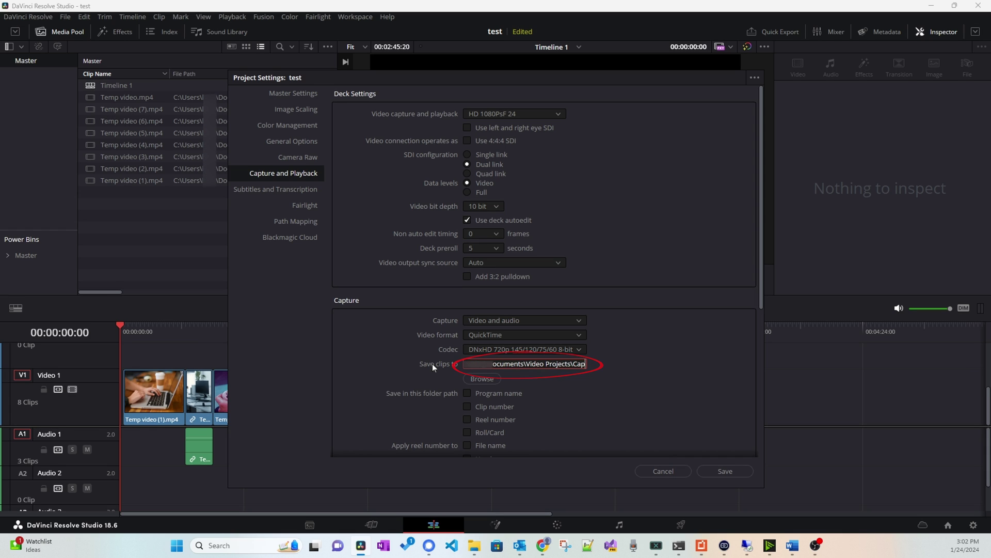
text(ture)
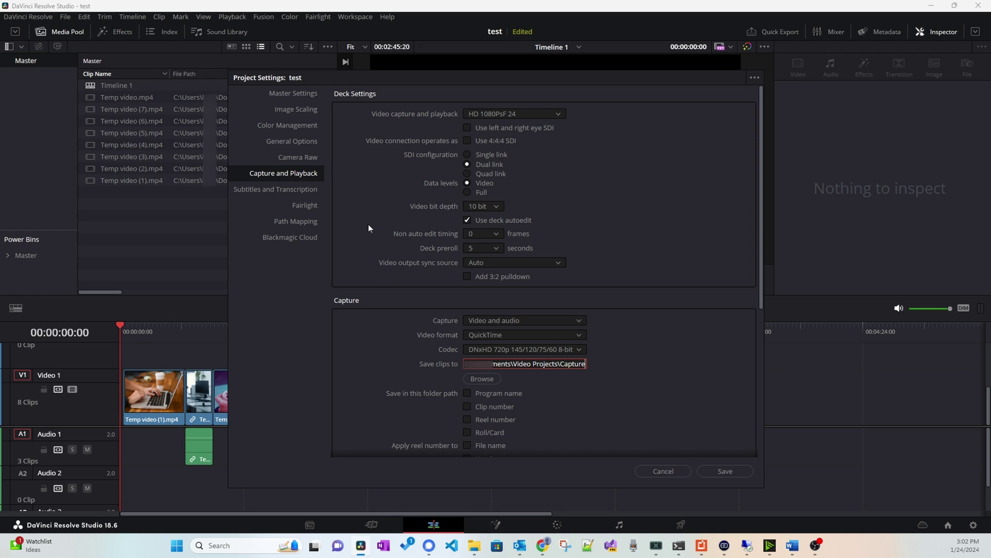
click(299, 94)
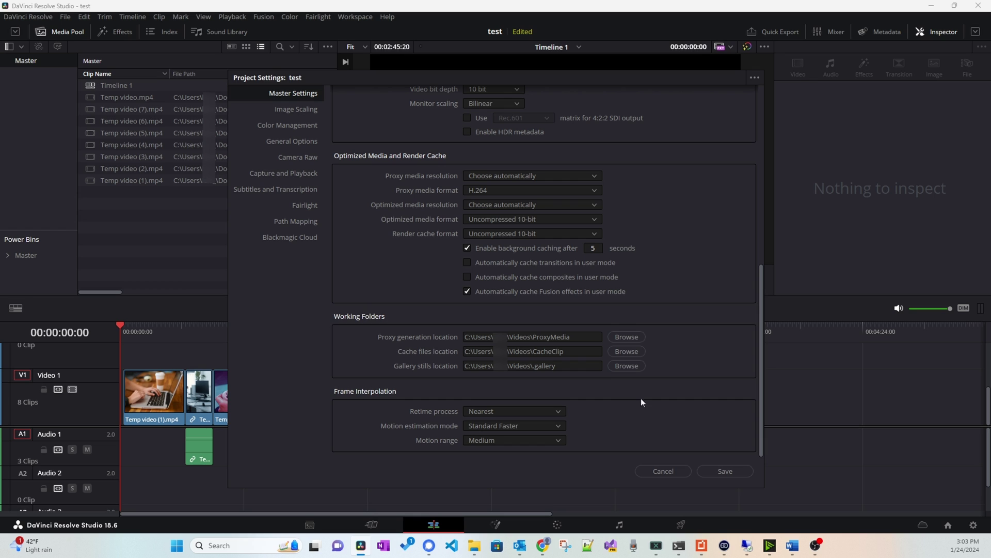
click(727, 471)
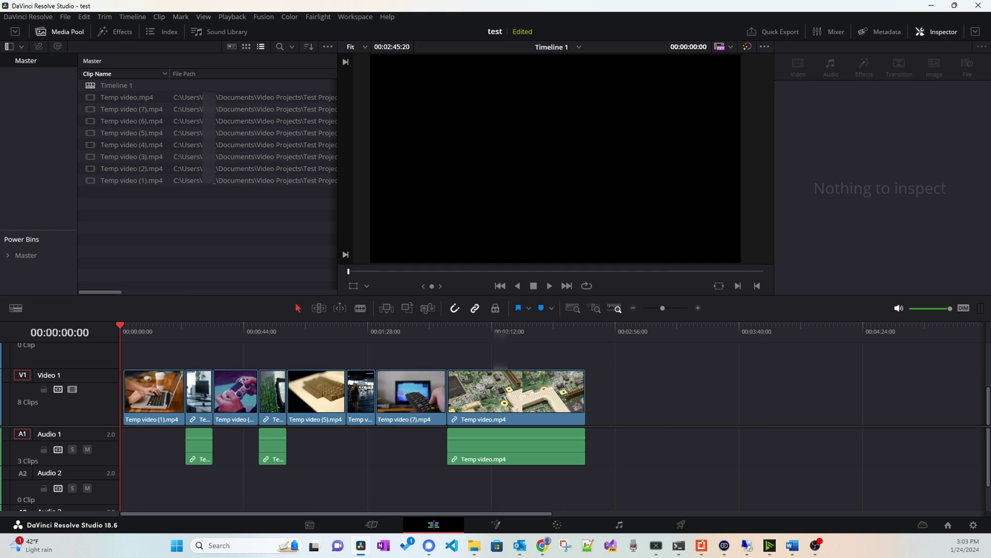
Step: Switch to Chrome from the taskbar
click(543, 545)
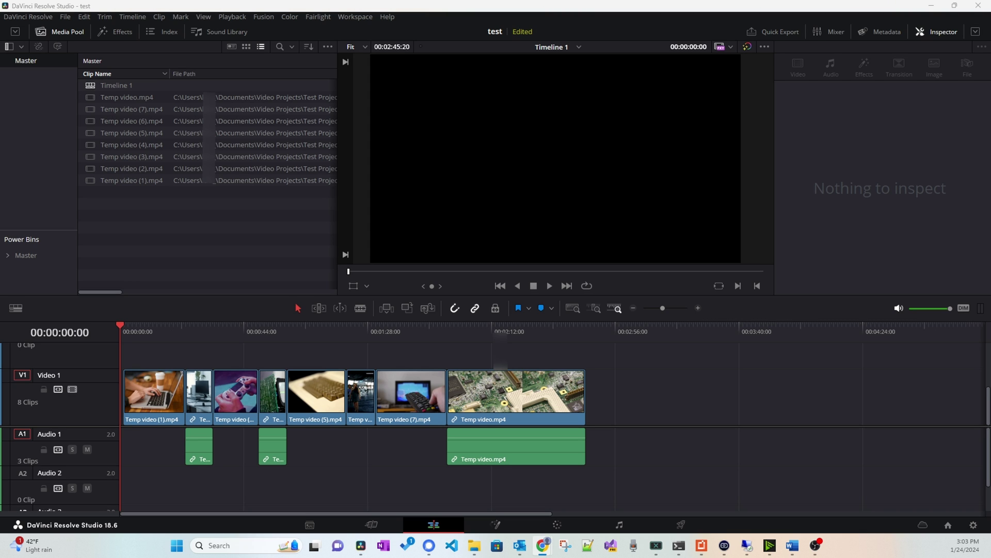